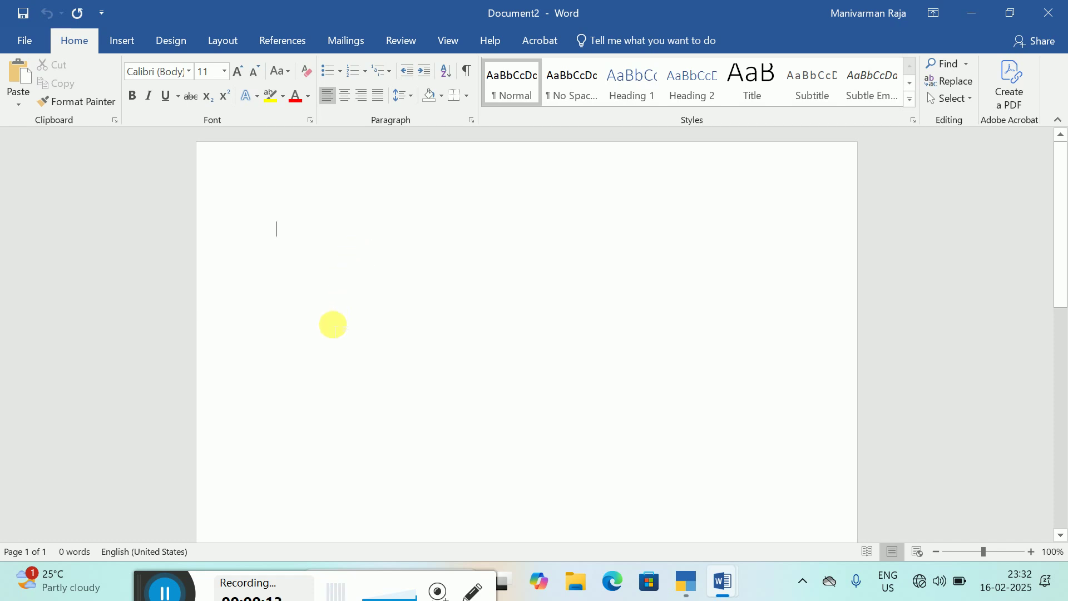
Generate sample paragraphs in the blank document with the =rand() function
text(=)
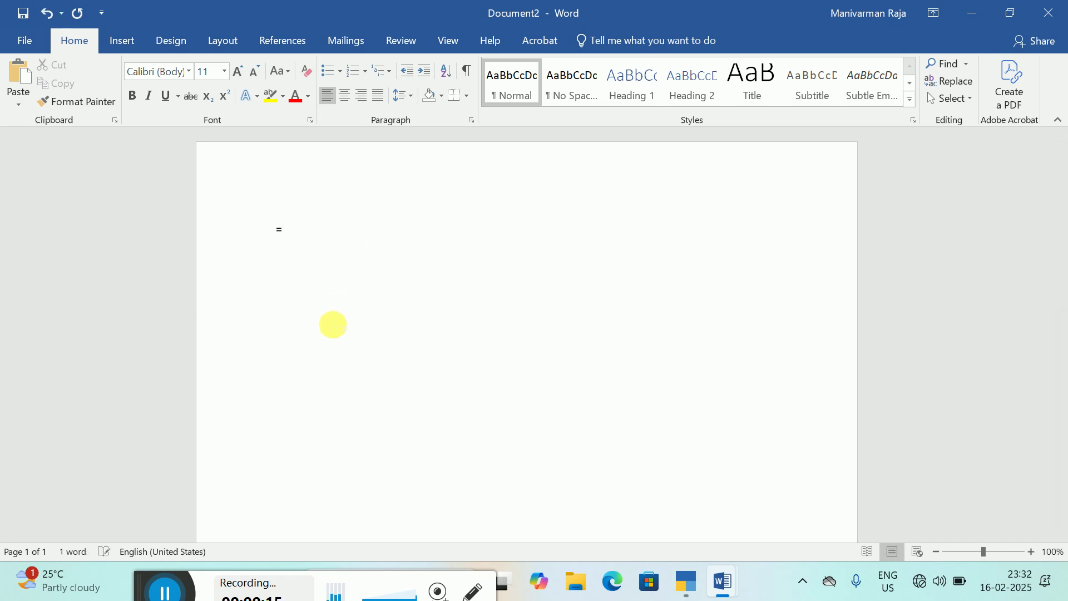
text(RA)
key(BackSpace)
key(BackSpace)
text(ra)
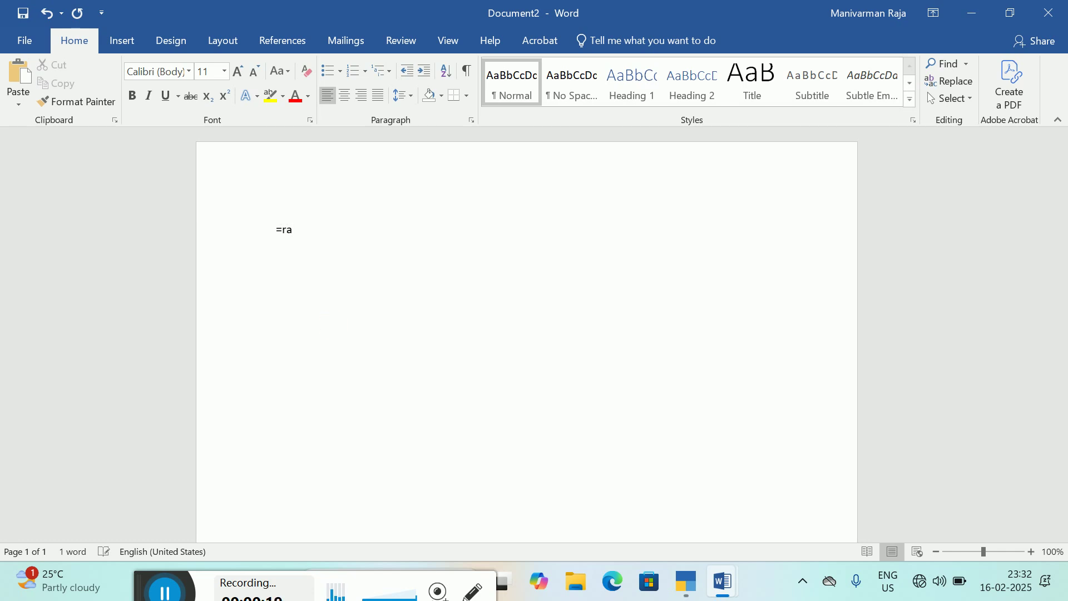
text(nd())
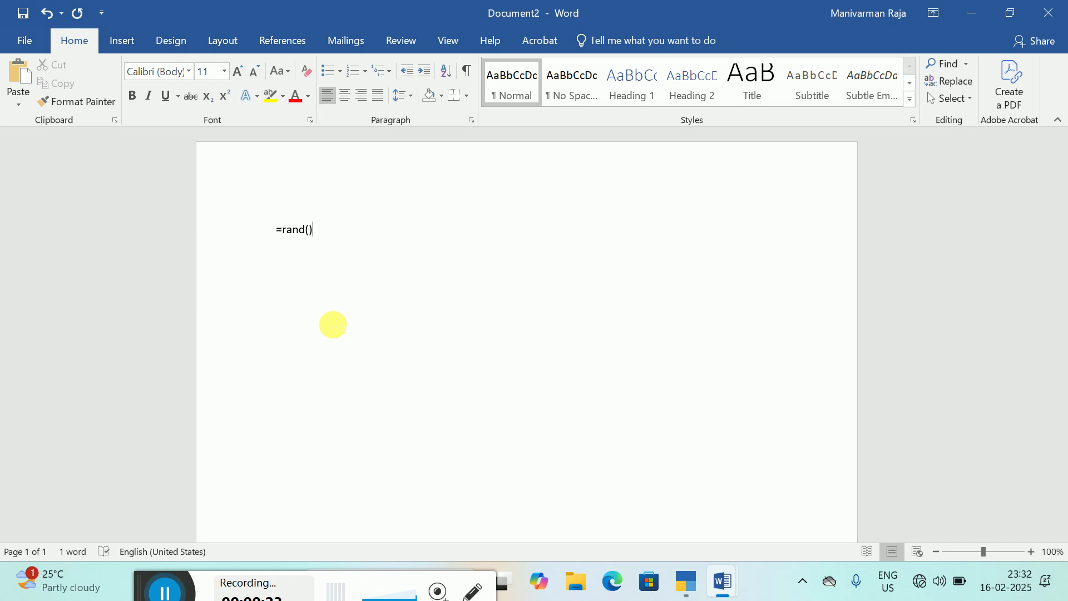
key(Return)
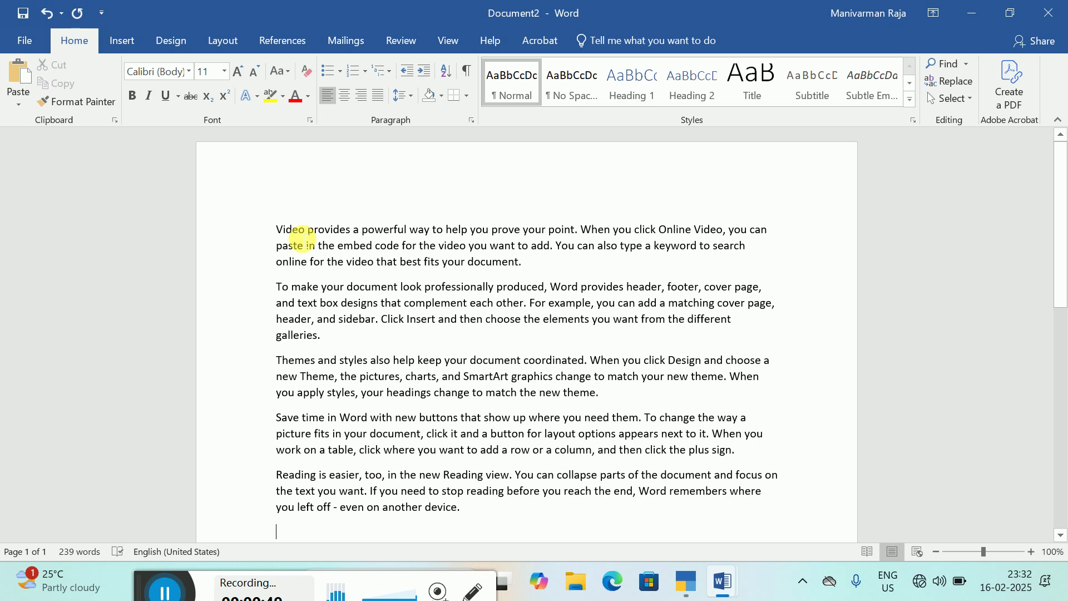
Select the single word "Video" and then the word "the" in the first paragraph, and clear the selection
double_click(296, 234)
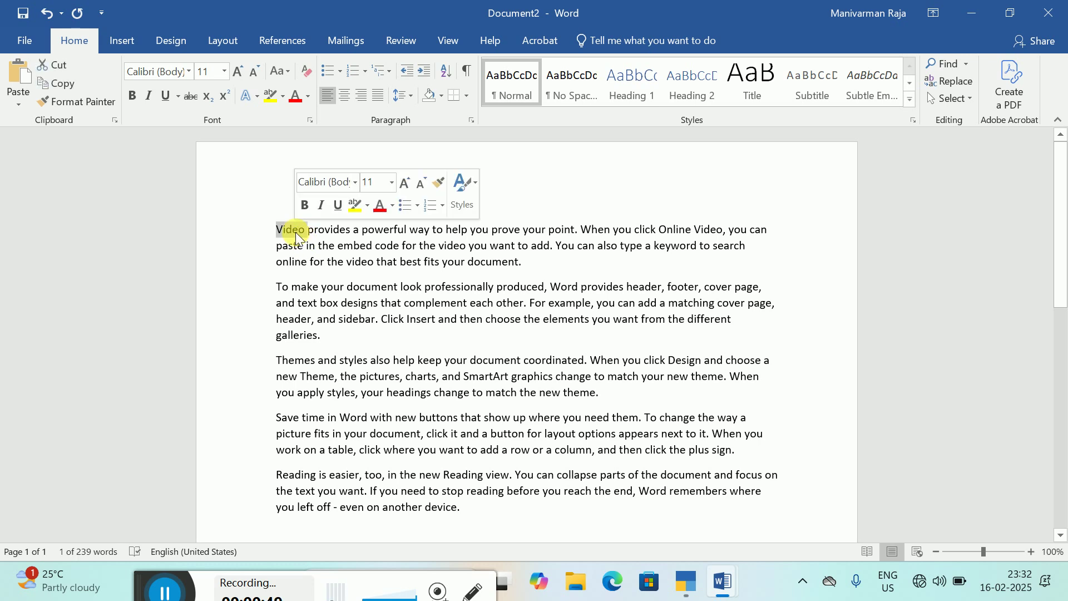
double_click(332, 250)
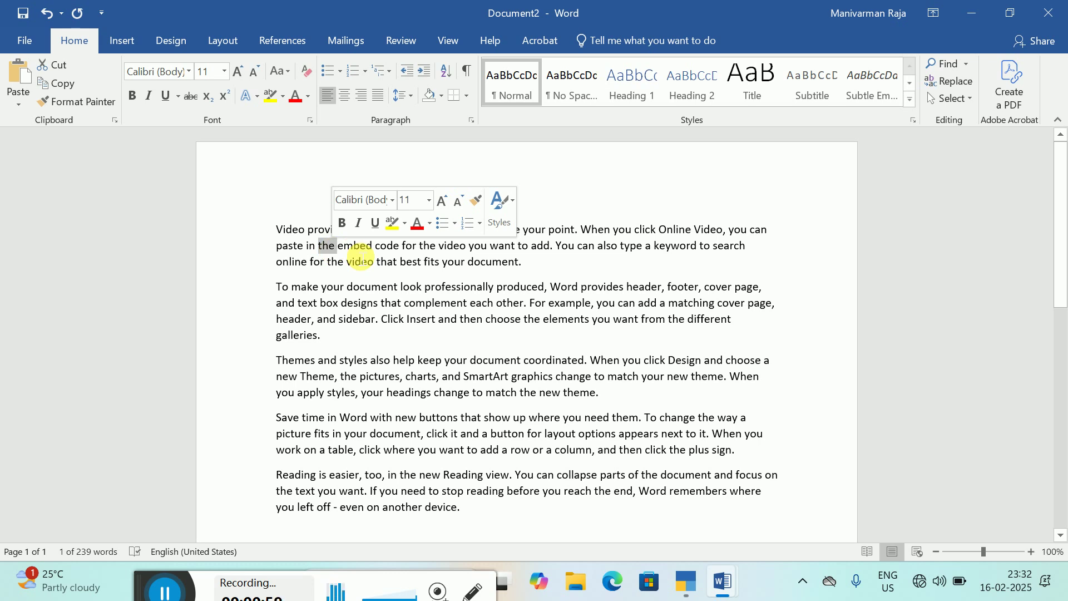
click(355, 249)
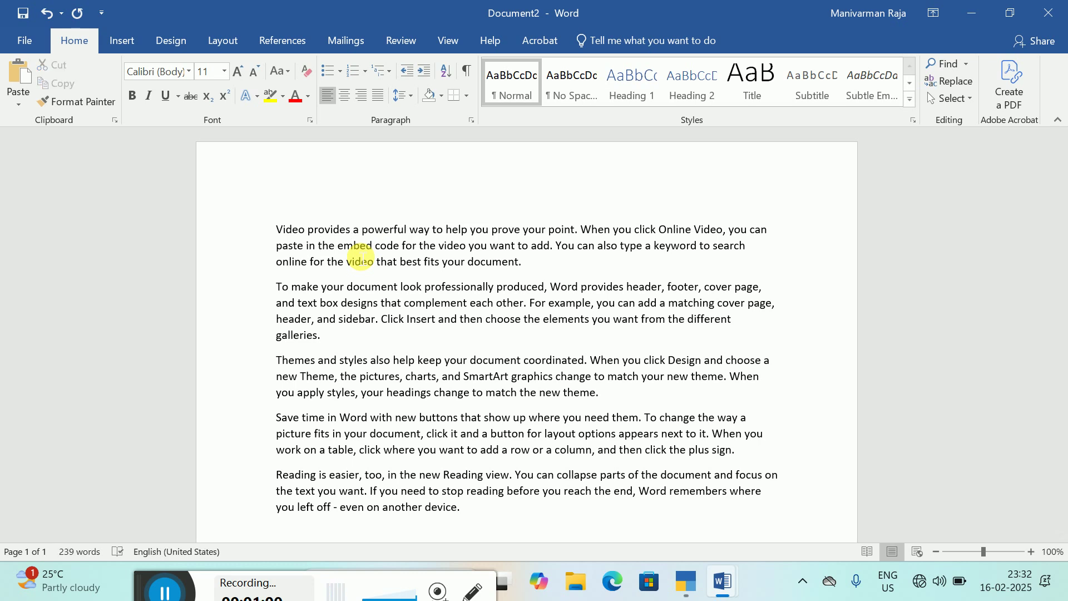
Select the whole first paragraph, then the whole second paragraph, and clear the selection
triple_click(356, 251)
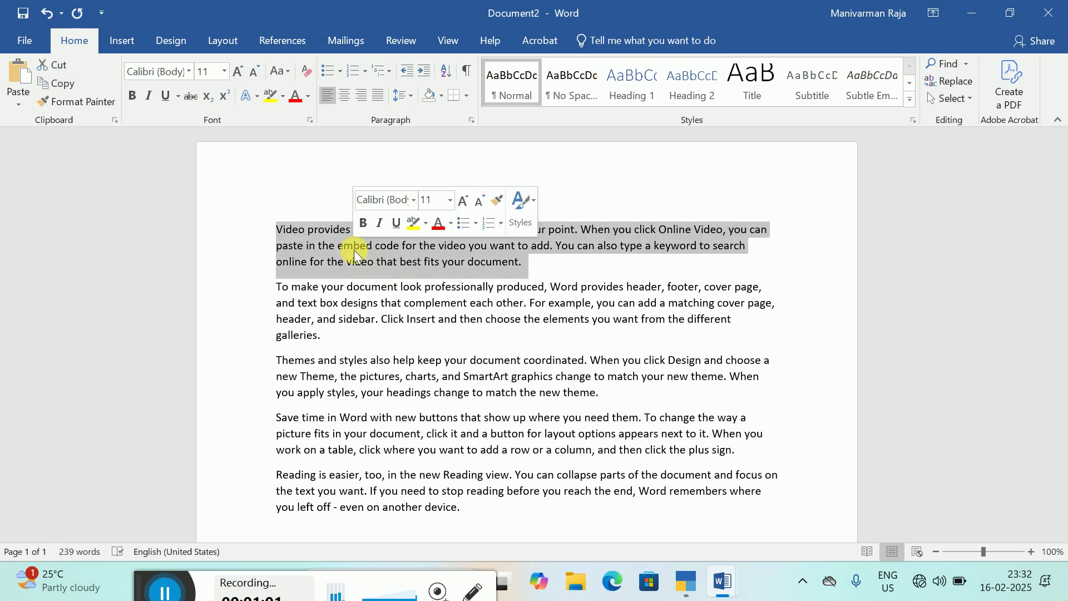
triple_click(369, 305)
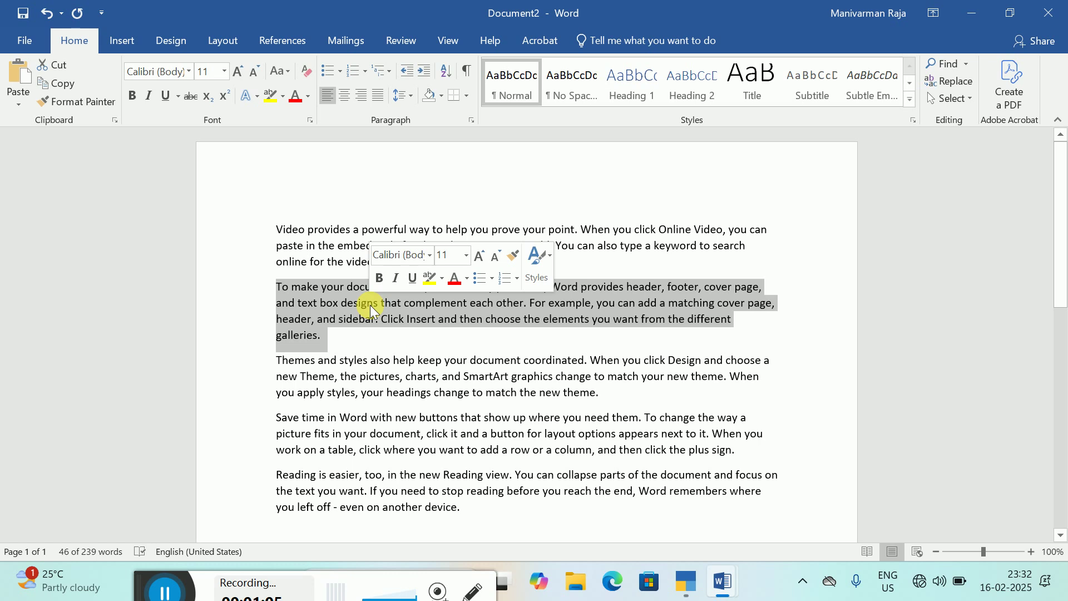
click(338, 261)
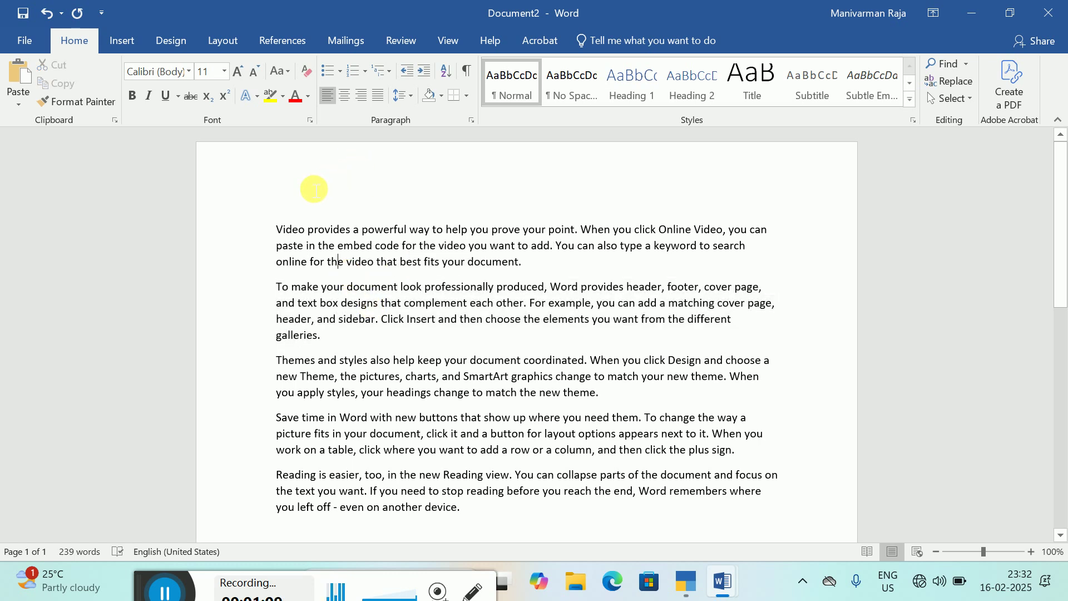
Select the text from the first through the fifth paragraph, then select the entire document contents, clearing each selection
drag(276, 229, 579, 524)
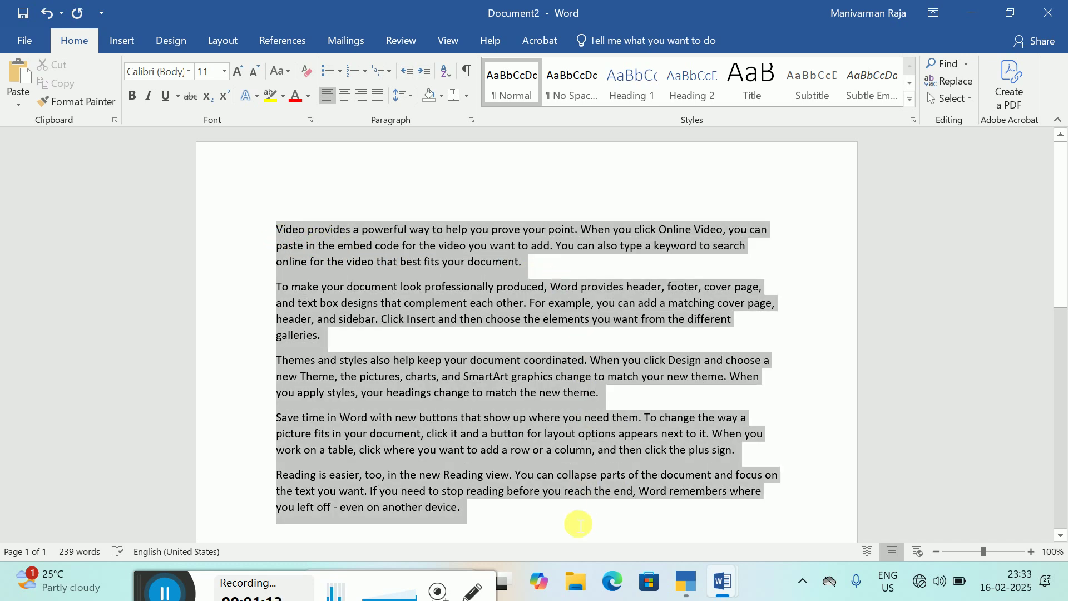
click(479, 337)
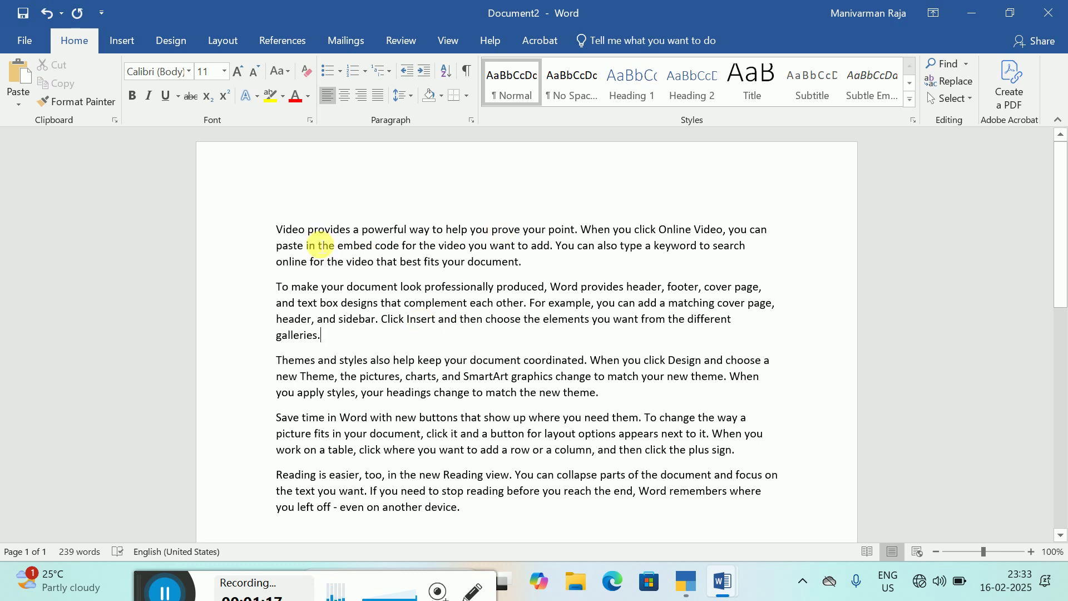
scroll(410, 281, down, 2)
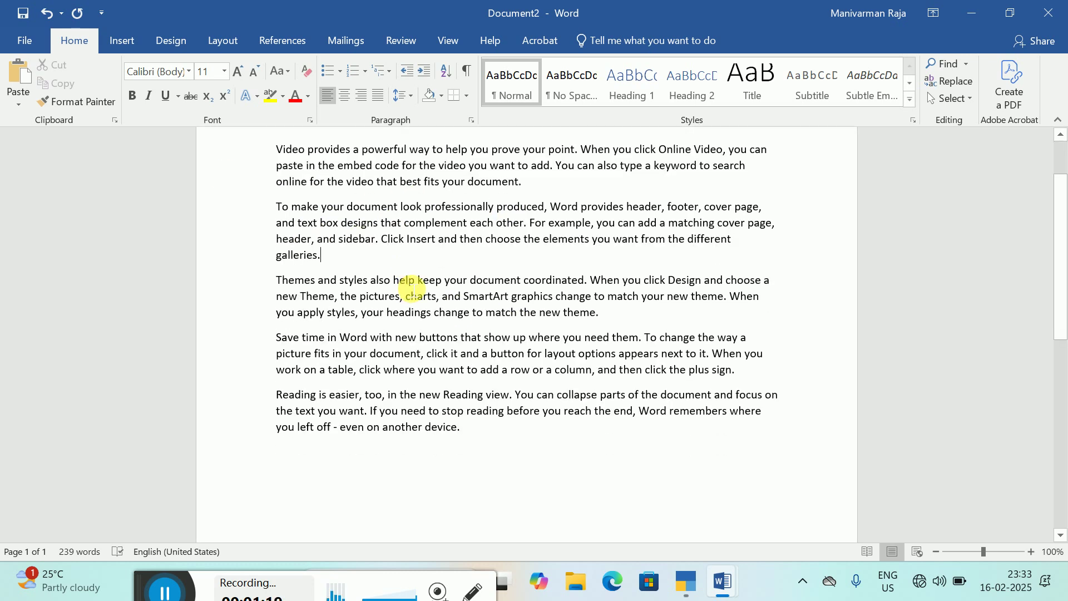
scroll(425, 301, up, 1)
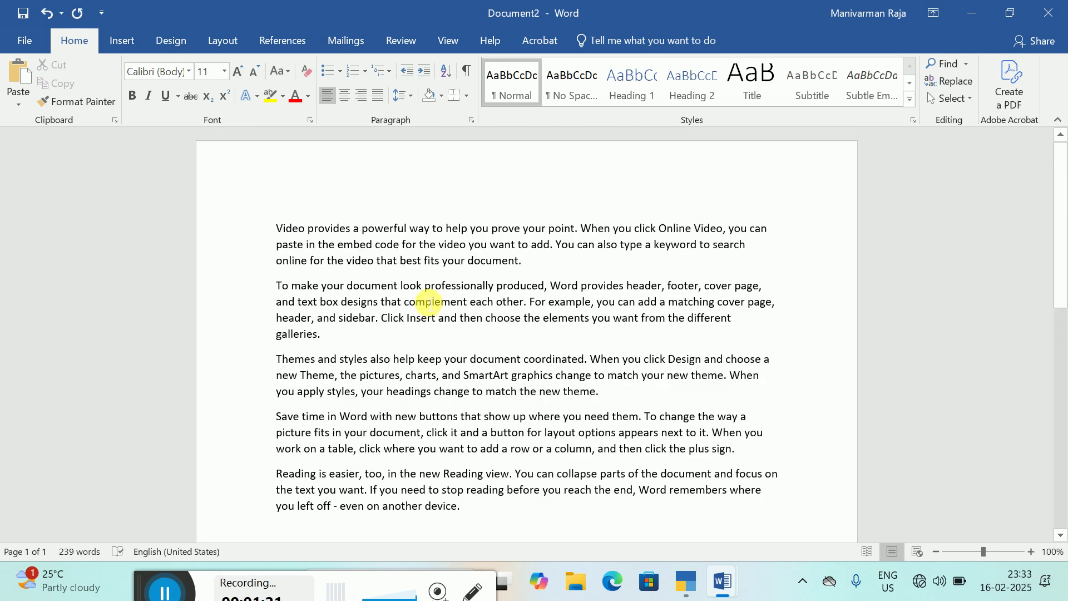
scroll(429, 303, down, 10)
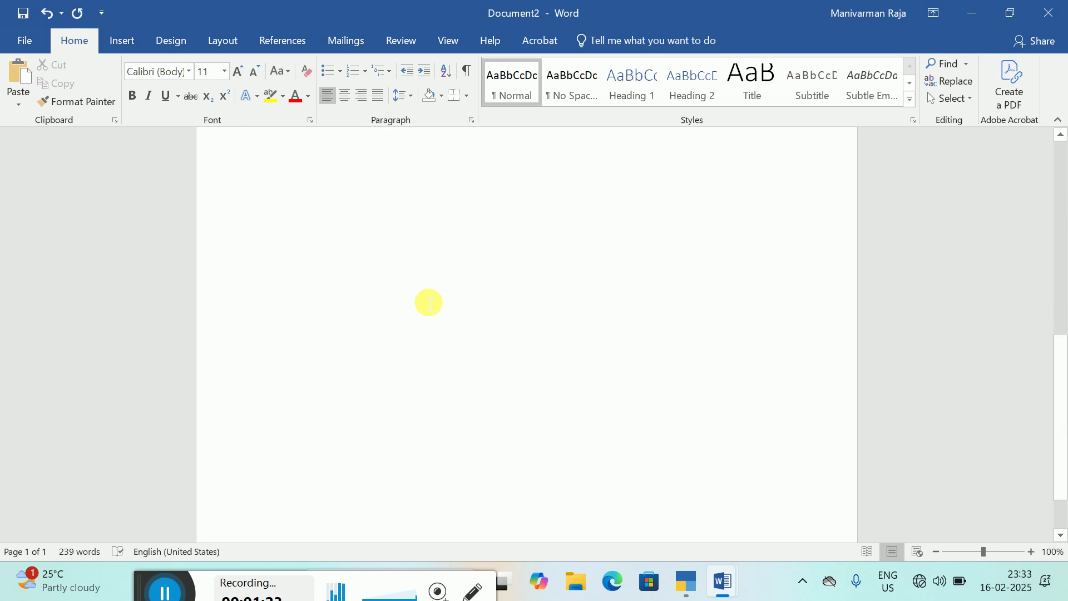
scroll(429, 303, up, 10)
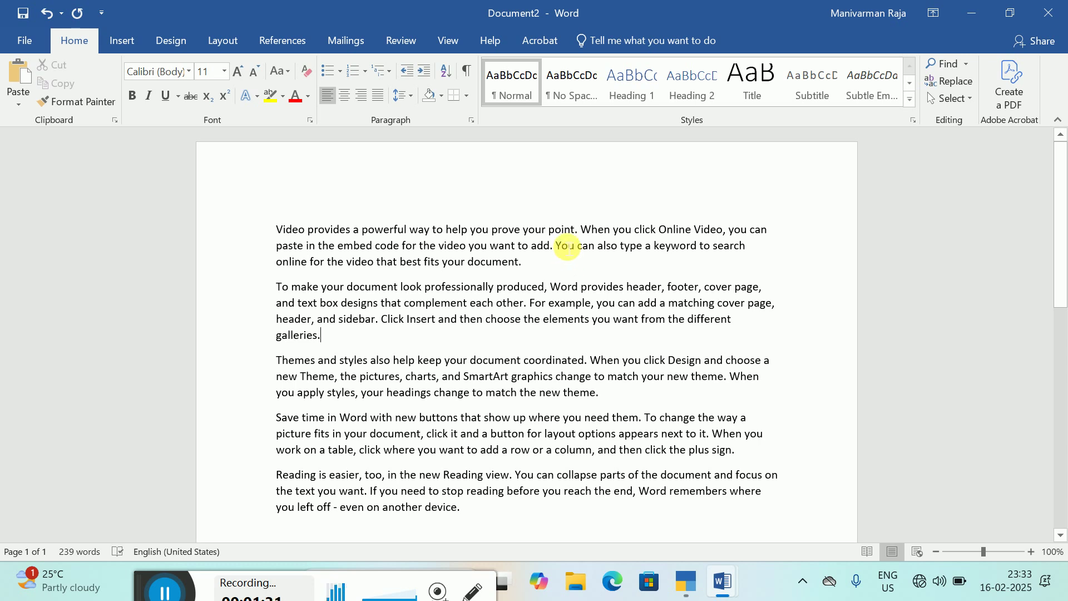
key(ctrl+a)
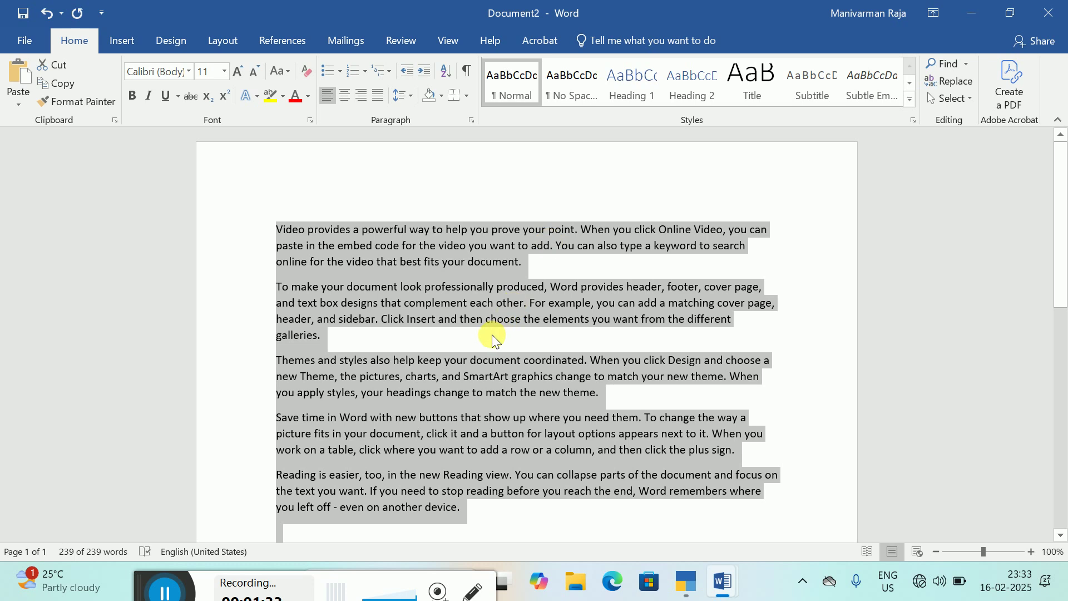
click(485, 349)
key(ctrl+a)
click(473, 353)
Switch to Document1 and review the DOUBLE CLICK and TRIPLE CLICK lines by selecting them
mouse_move(701, 594)
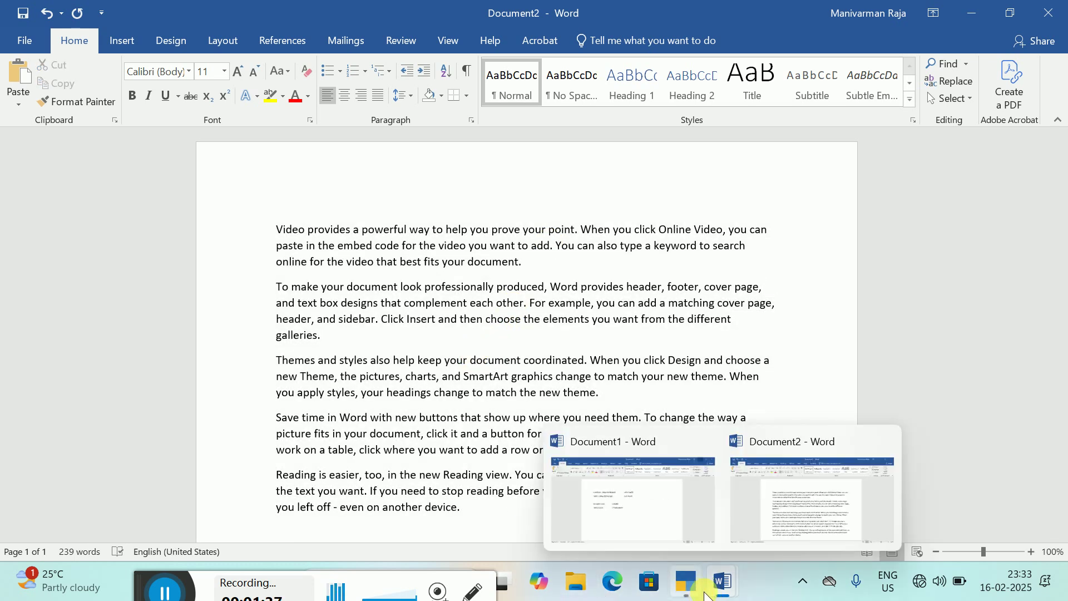
click(665, 517)
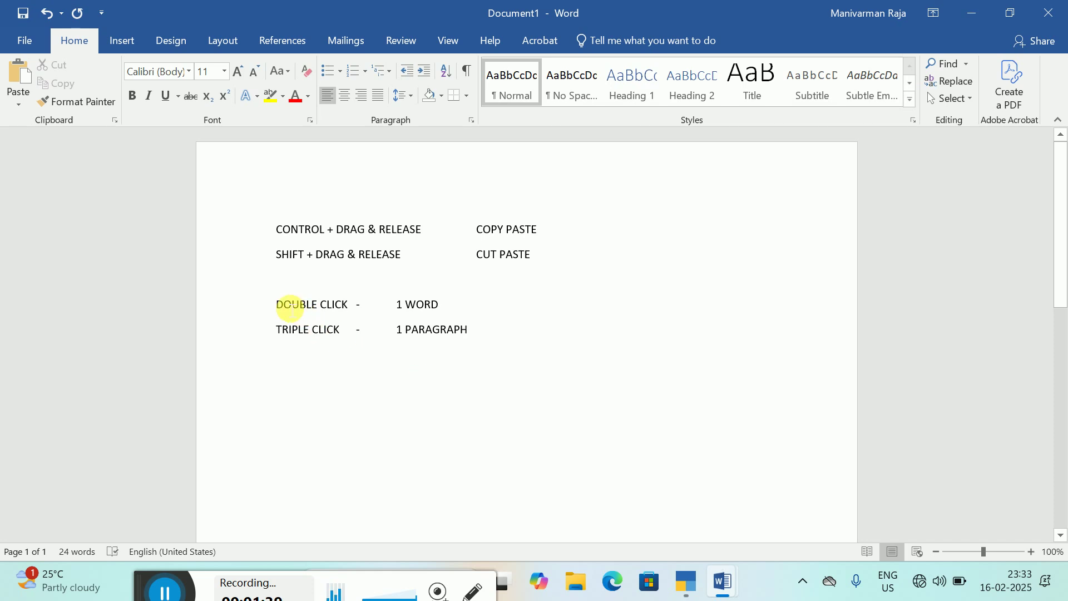
drag(299, 305, 506, 346)
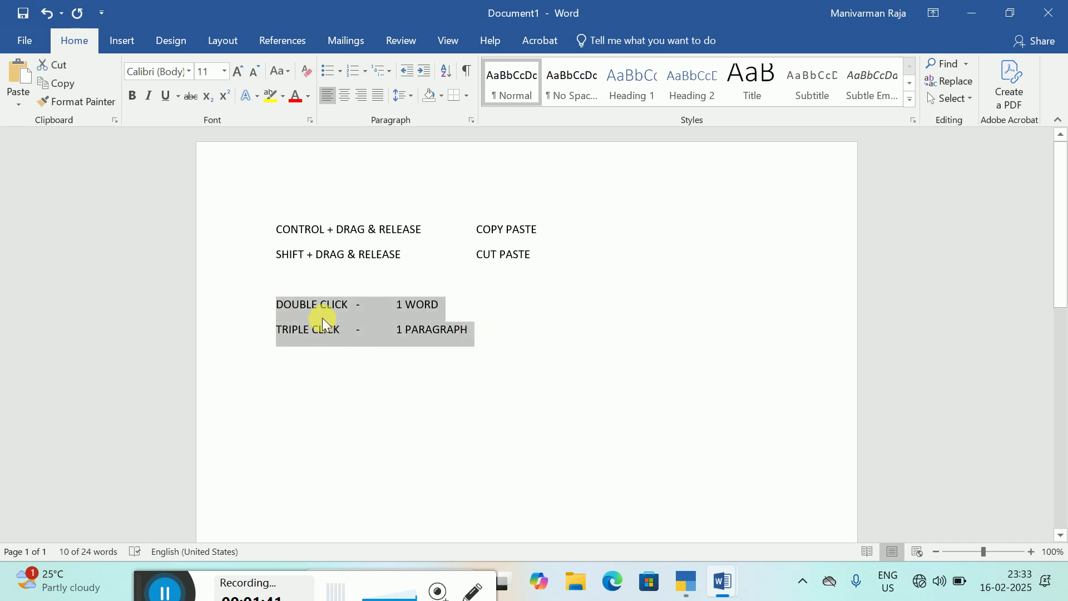
click(409, 302)
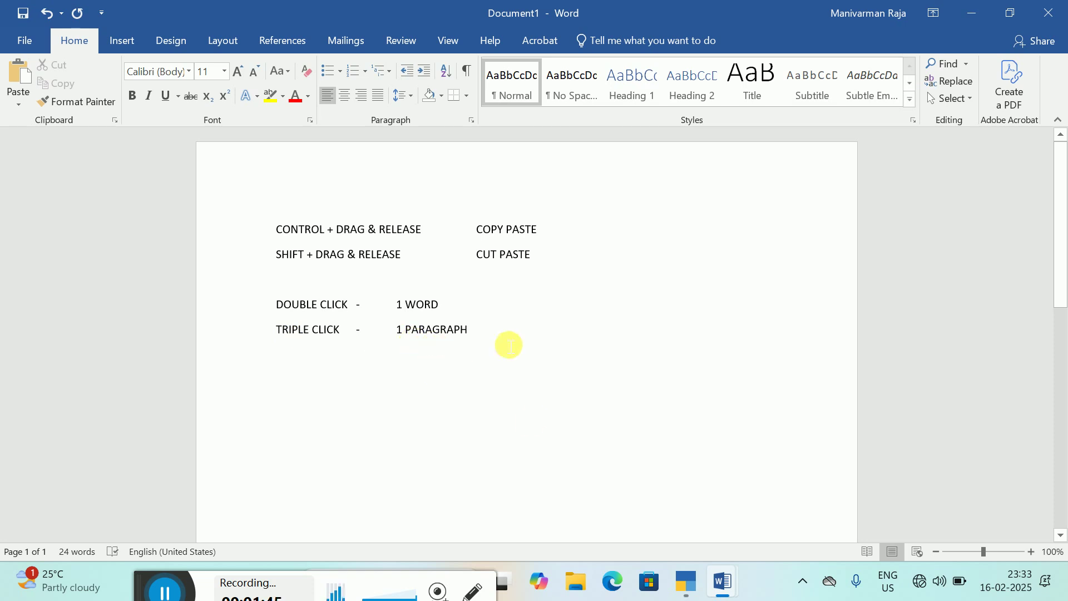
Return to Document2 and select the characters "Video p" one by one from the start of the first paragraph
mouse_move(723, 581)
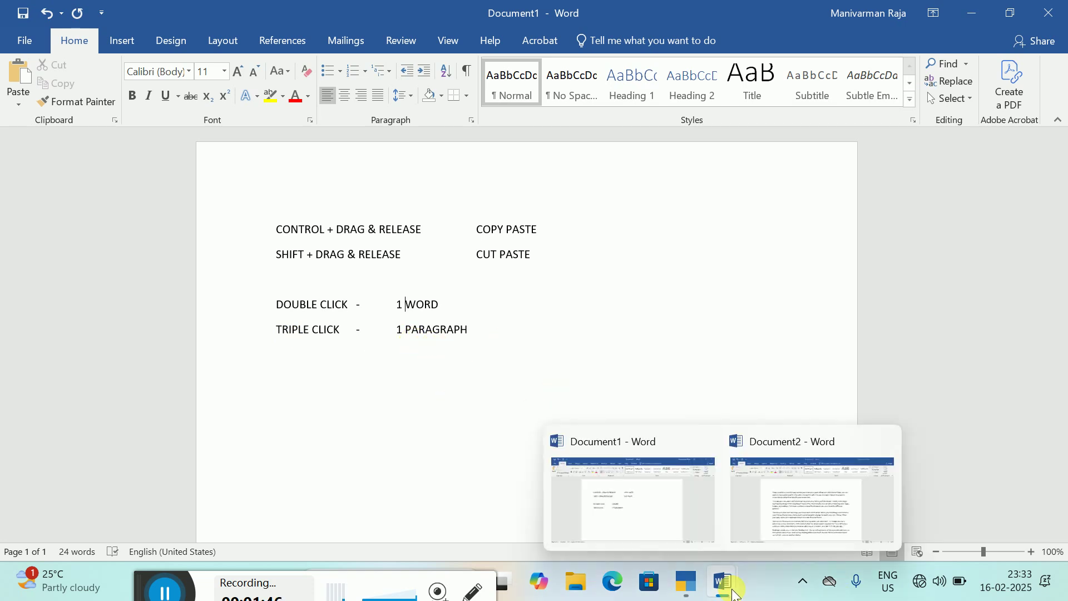
click(817, 509)
click(504, 336)
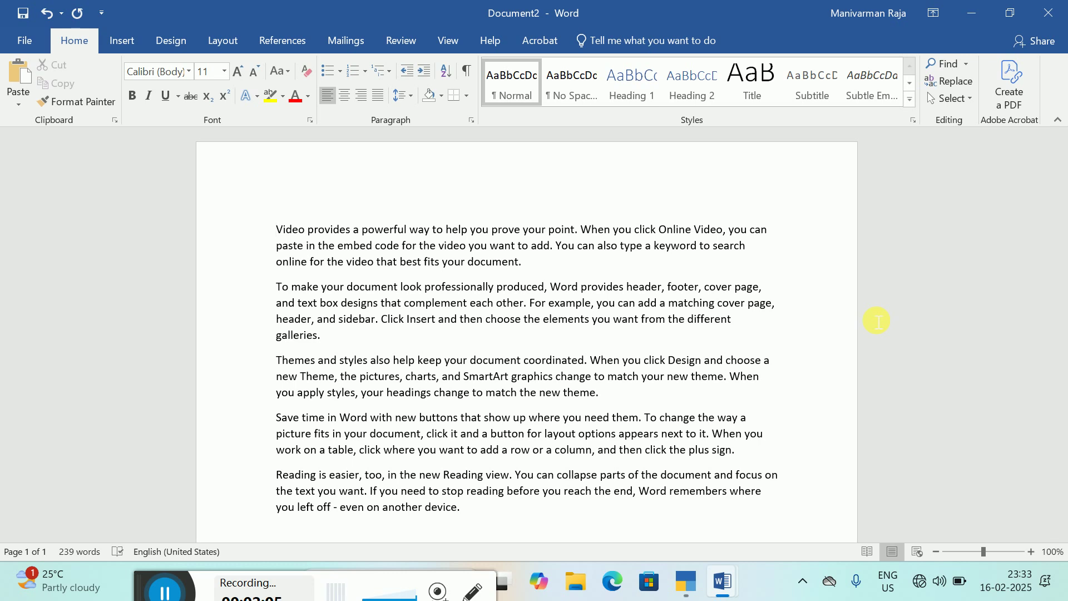
key(shift+Right)
key(shift+Right)
key(shift+Right)
key(shift+Right)
key(shift+Right)
key(shift+Right)
key(shift+Right)
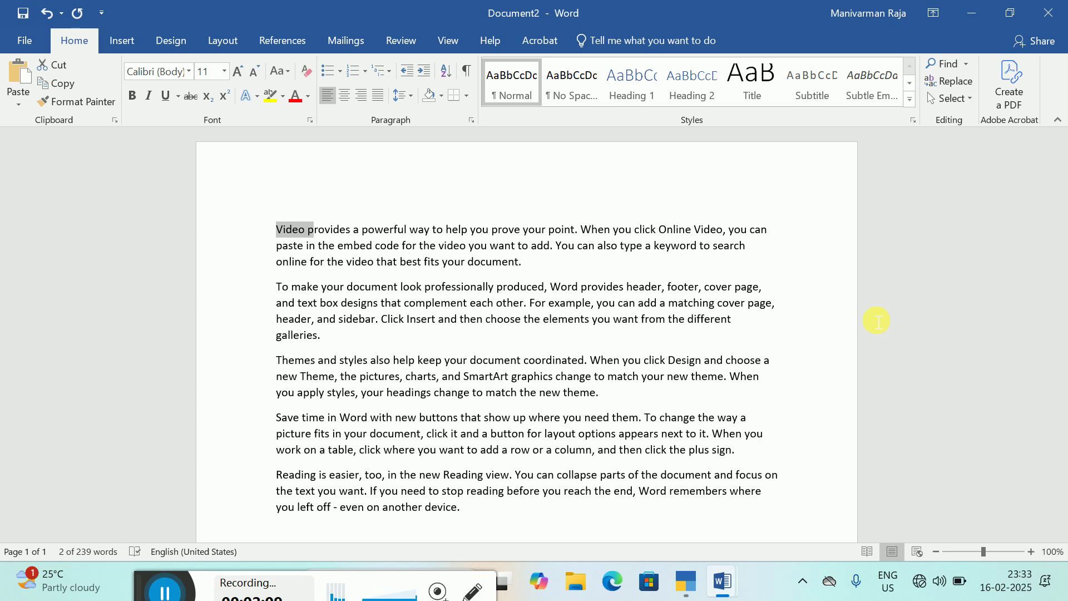
Extend the selection downward line by line to the word "header," in the second paragraph
key(shift+Down)
key(shift+Down)
key(shift+Down)
key(shift+Down)
key(shift+Down)
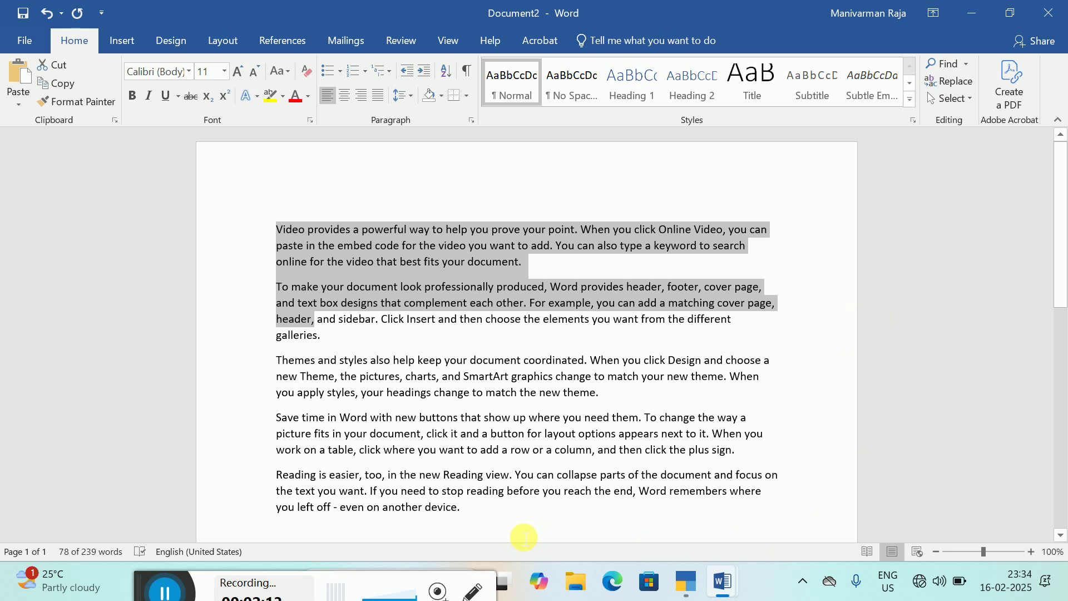
Select backward line by line from the end of the last paragraph to "that show up" in the fourth paragraph, and clear the selection
click(485, 521)
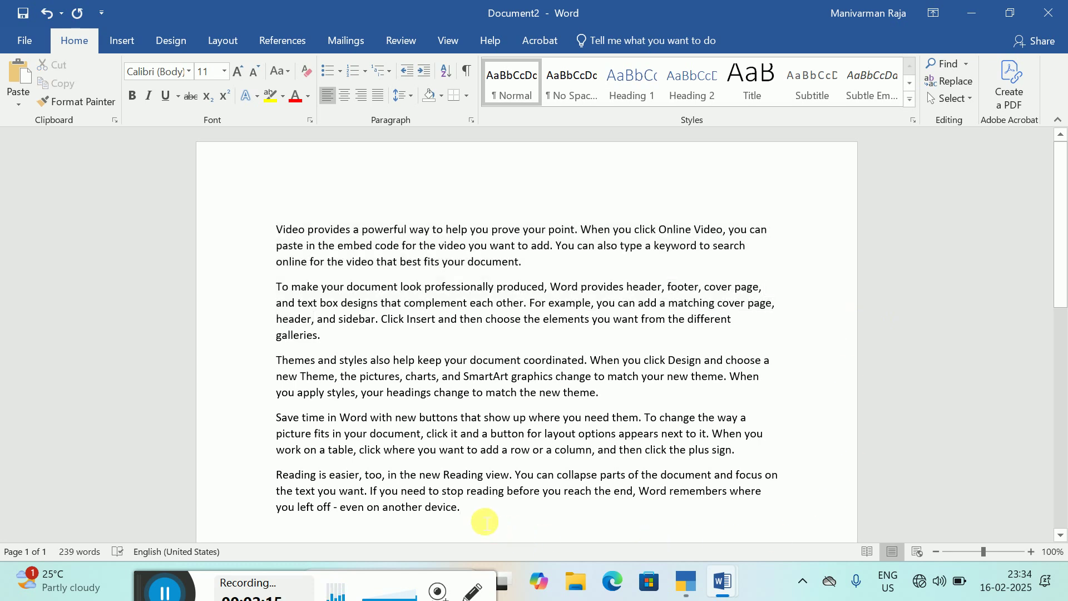
key(shift+Up)
key(shift+Up)
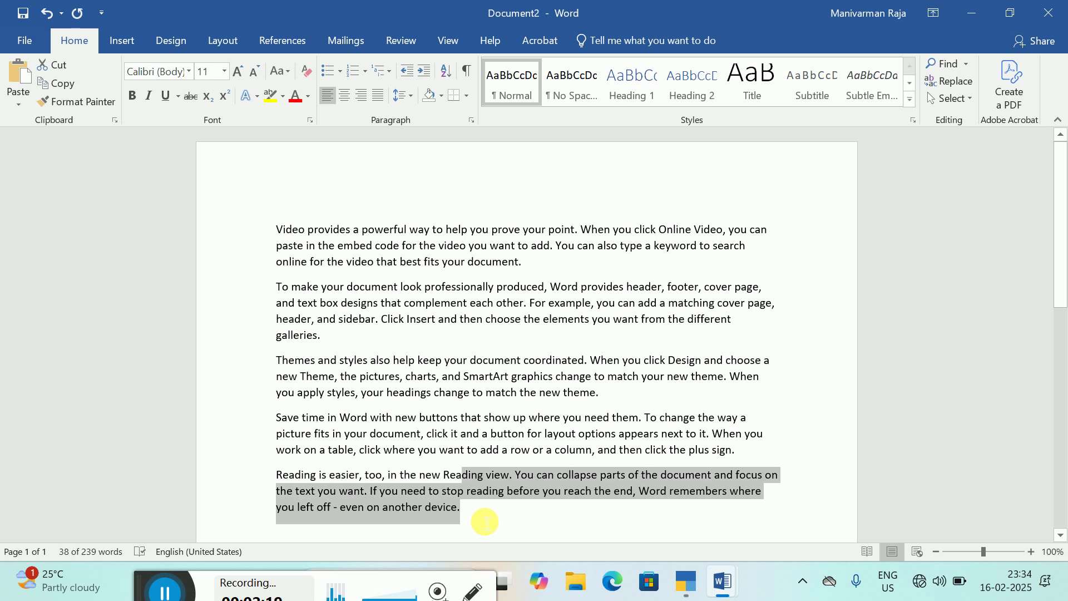
key(shift+Up)
key(shift+Up)
key(shift+Up)
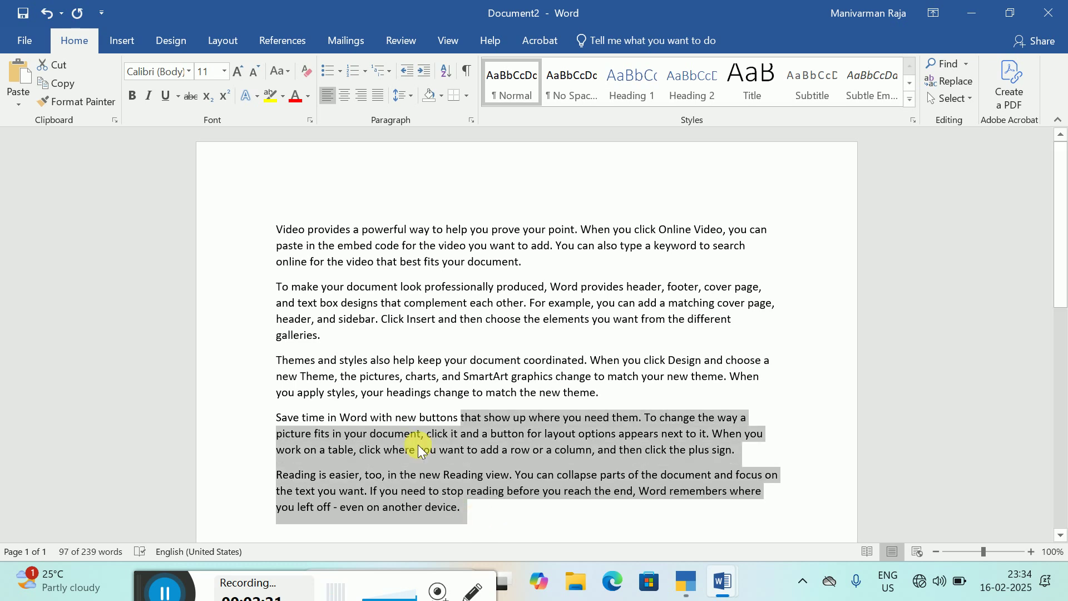
click(422, 449)
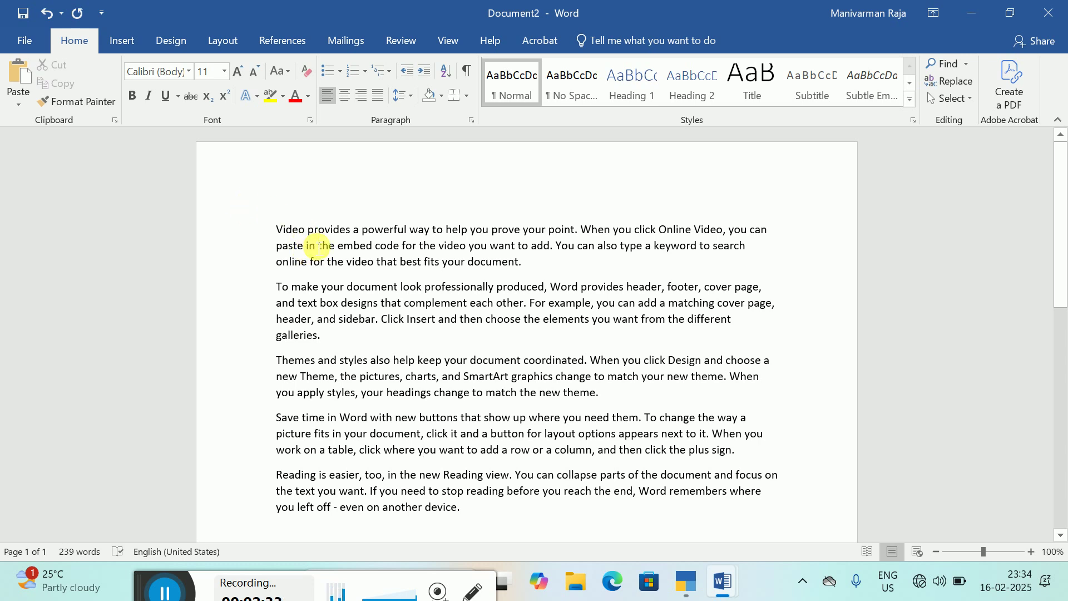
Copy the first paragraph's text from "Video provides" through the word "document", leaving out the final period
click(287, 240)
drag(287, 240, 493, 262)
key(ctrl+c)
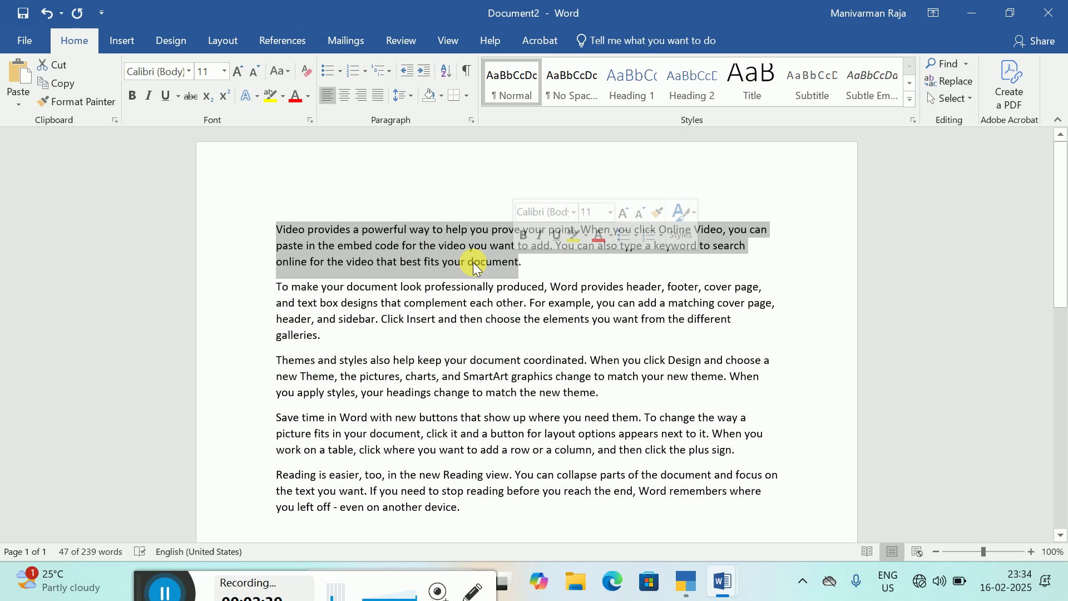
right_click(368, 245)
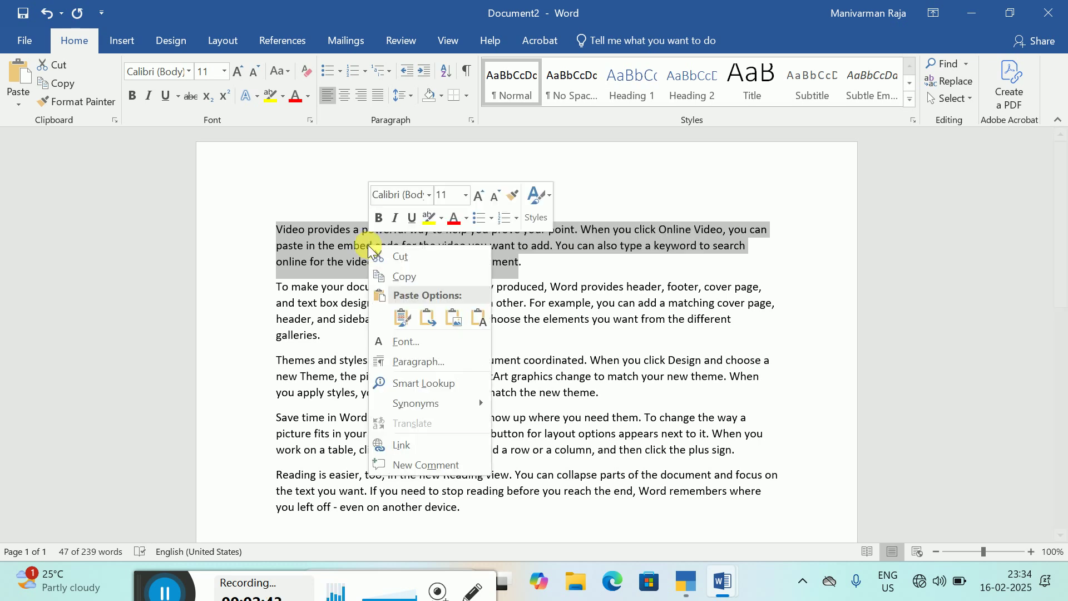
key(Escape)
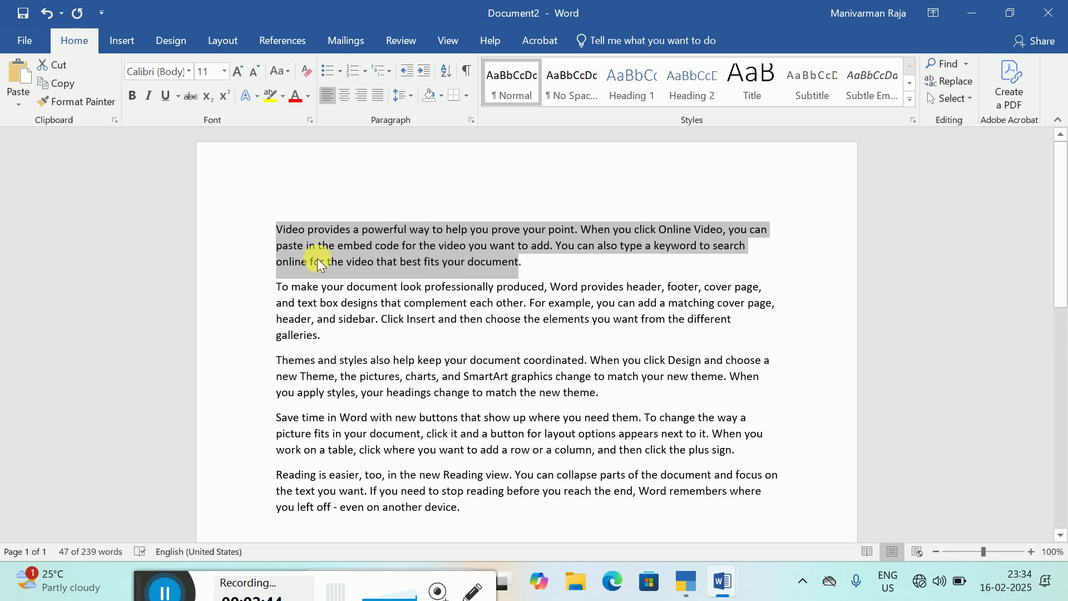
Paste the copied text on the empty line below the last paragraph
scroll(333, 304, down, 3)
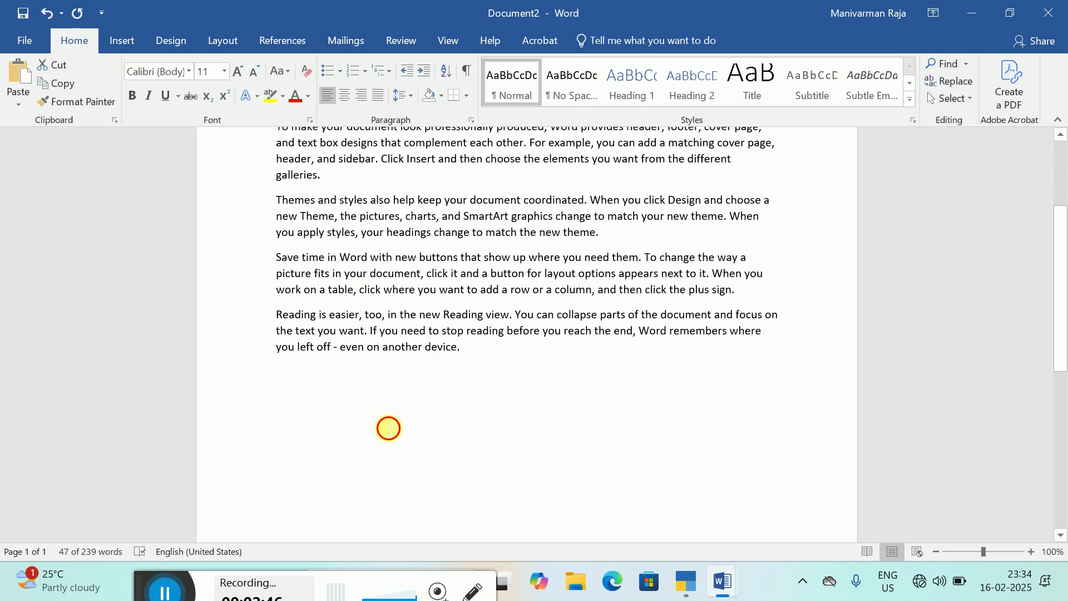
click(389, 429)
key(ctrl+v)
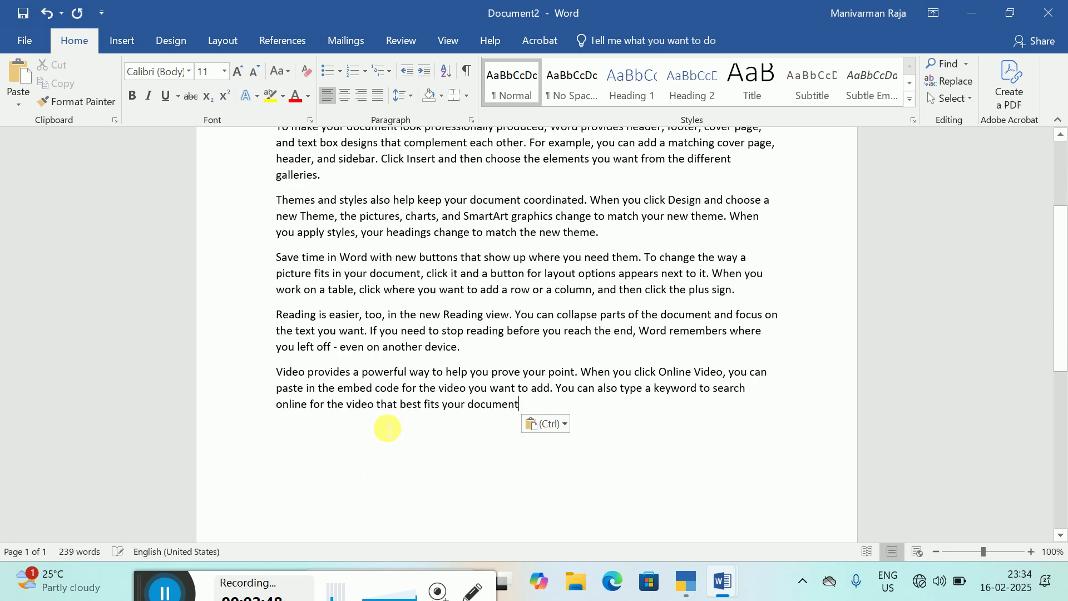
scroll(381, 423, up, 3)
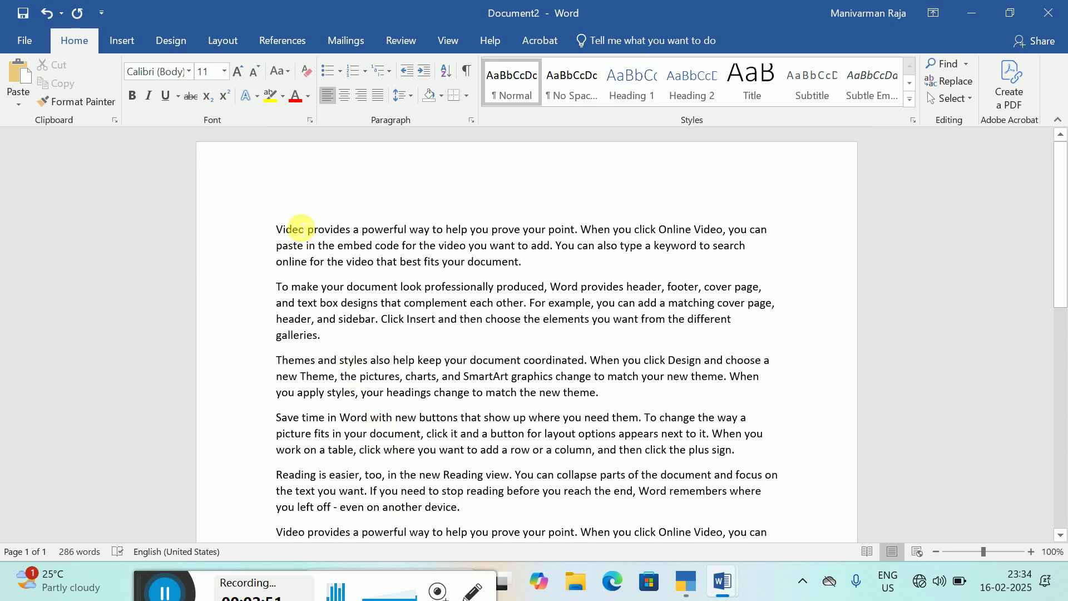
Cut the whole first paragraph, from "Video provides" through "fits your document.", out of the text
scroll(334, 390, down, 3)
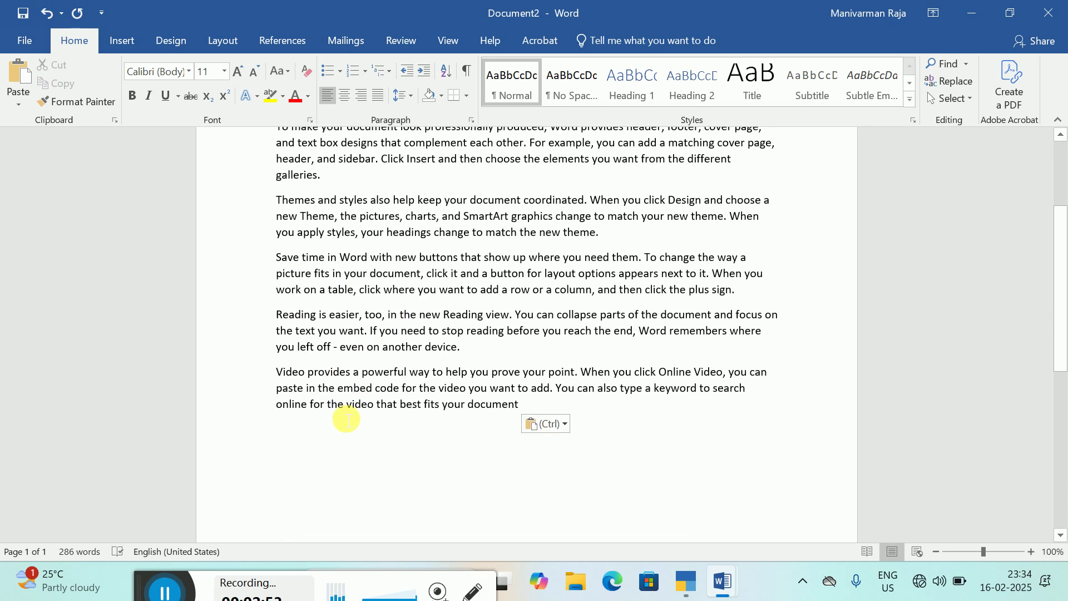
scroll(345, 419, up, 3)
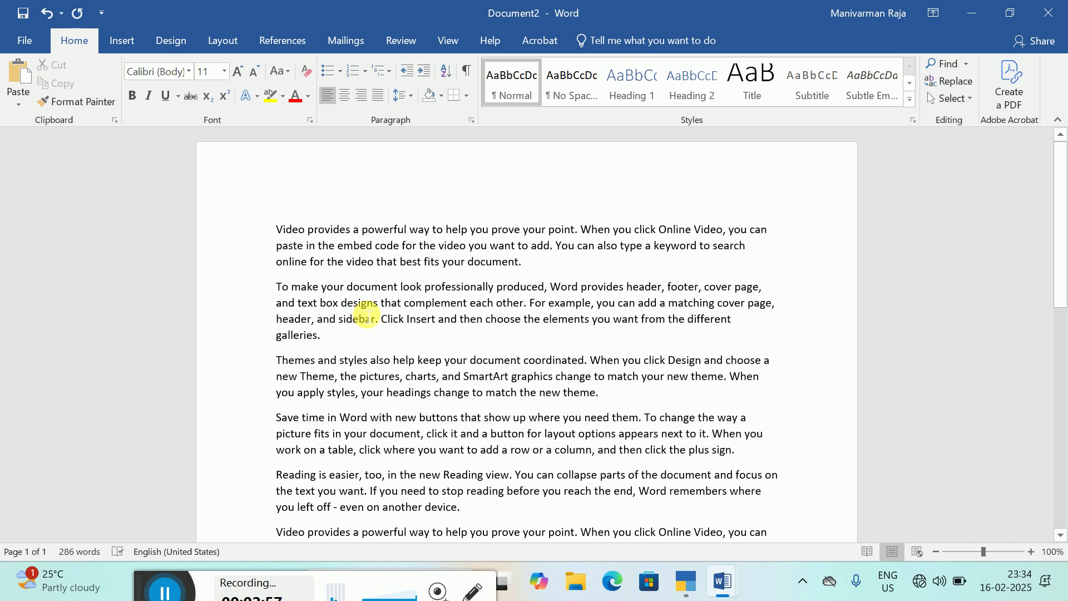
drag(277, 229, 526, 264)
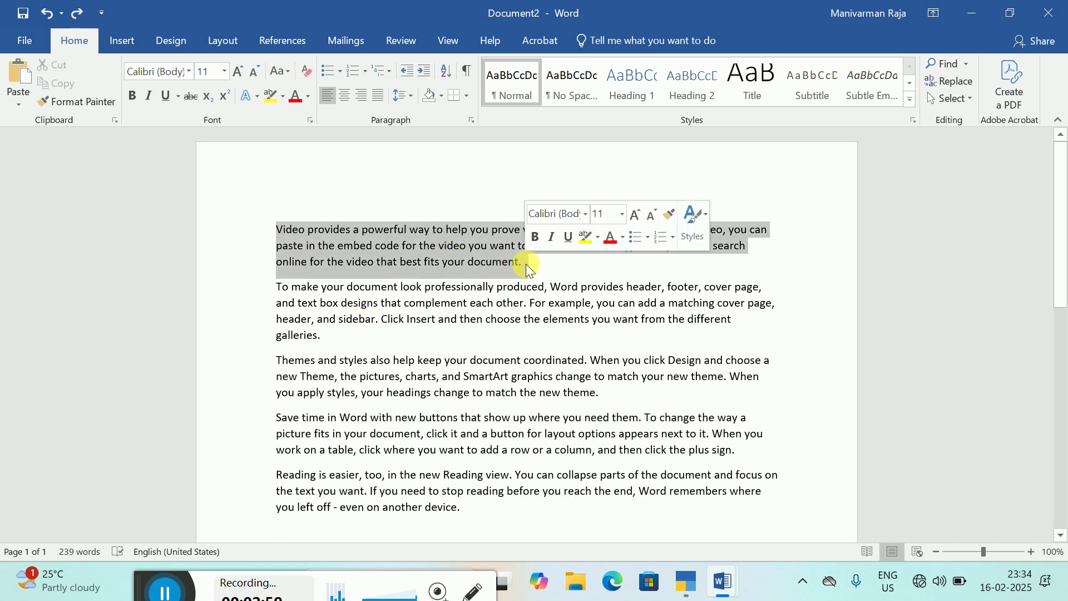
right_click(375, 248)
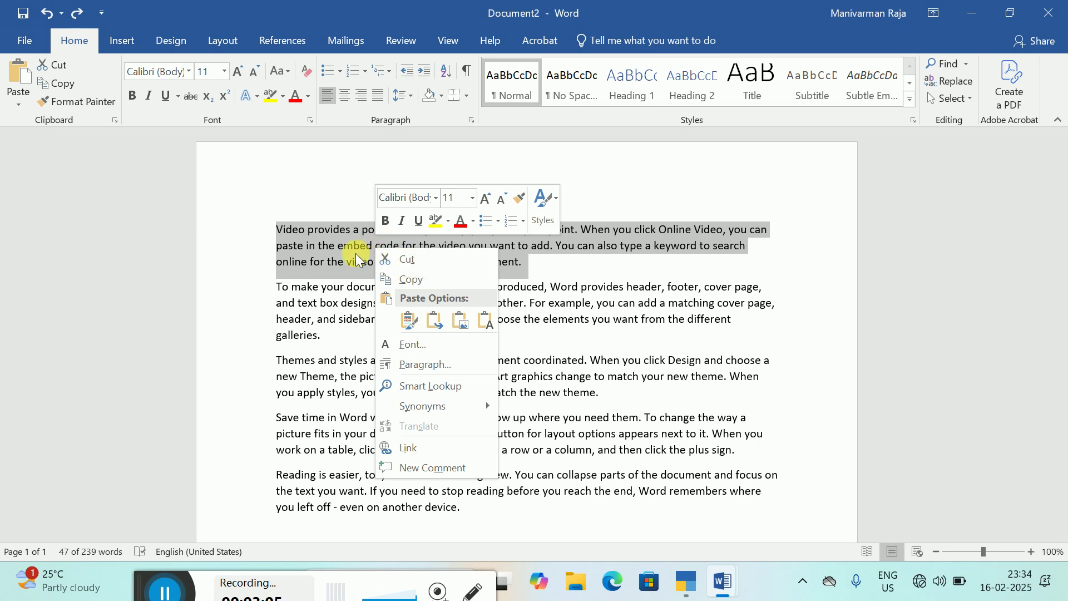
key(Escape)
key(ctrl+x)
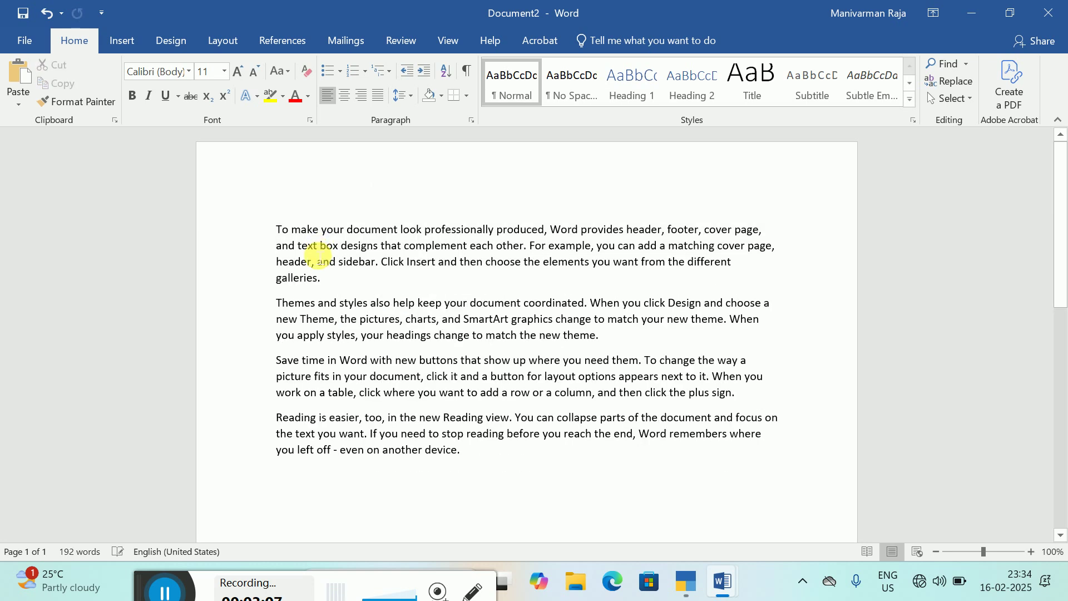
Paste the cut paragraph on the empty line below the paragraph that begins "Reading is easier"
scroll(432, 389, down, 2)
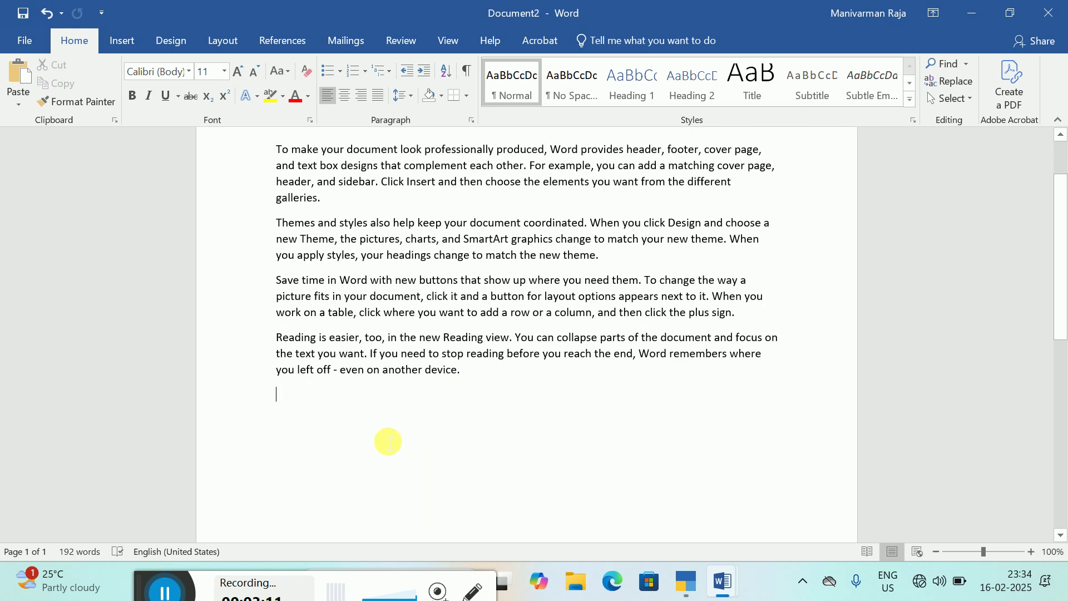
key(ctrl+v)
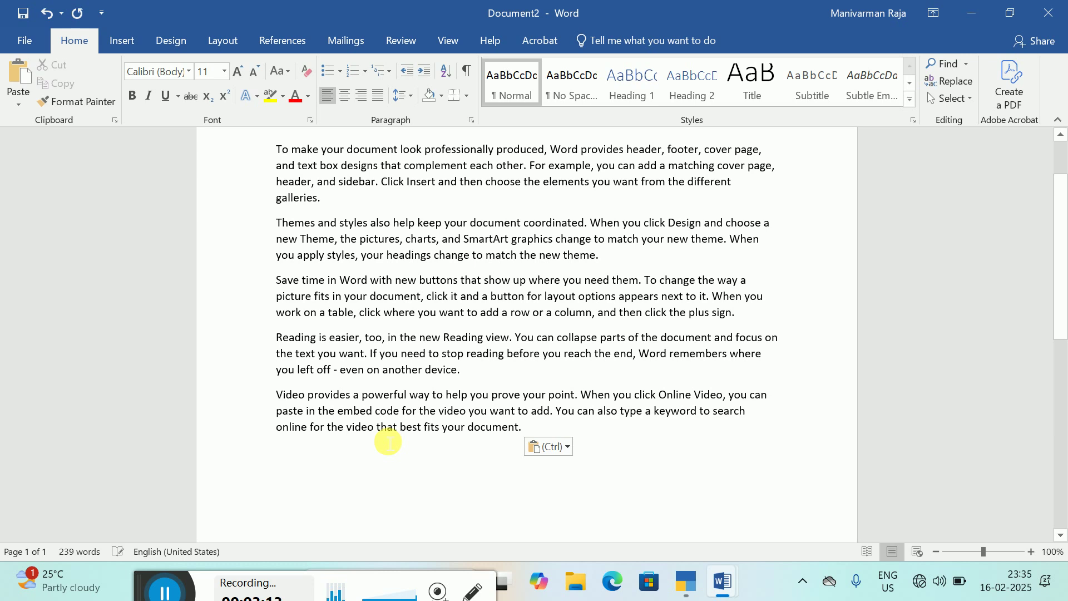
scroll(367, 412, up, 2)
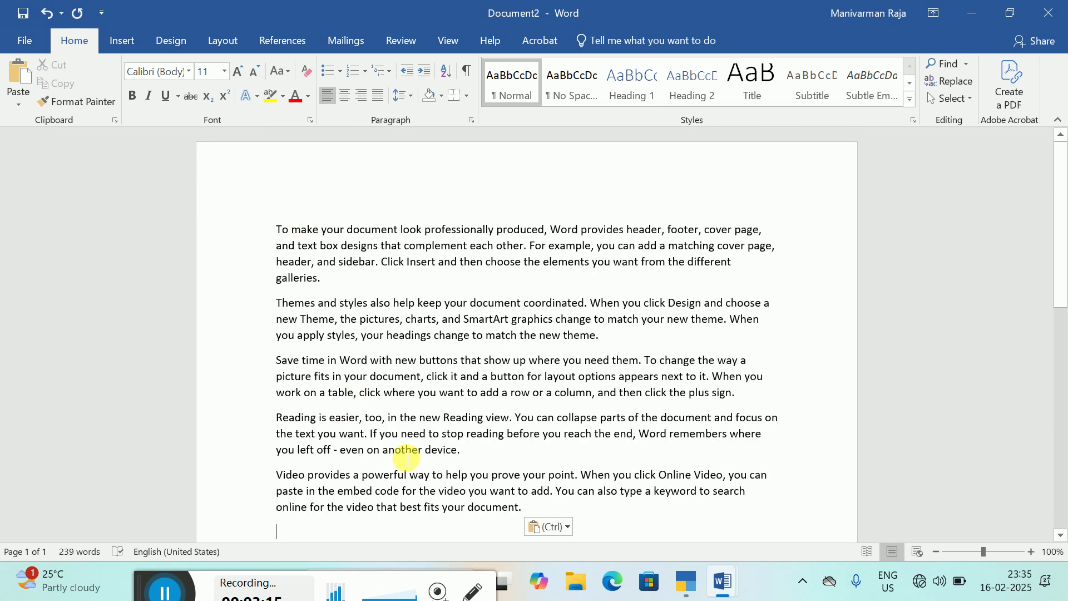
scroll(406, 457, down, 2)
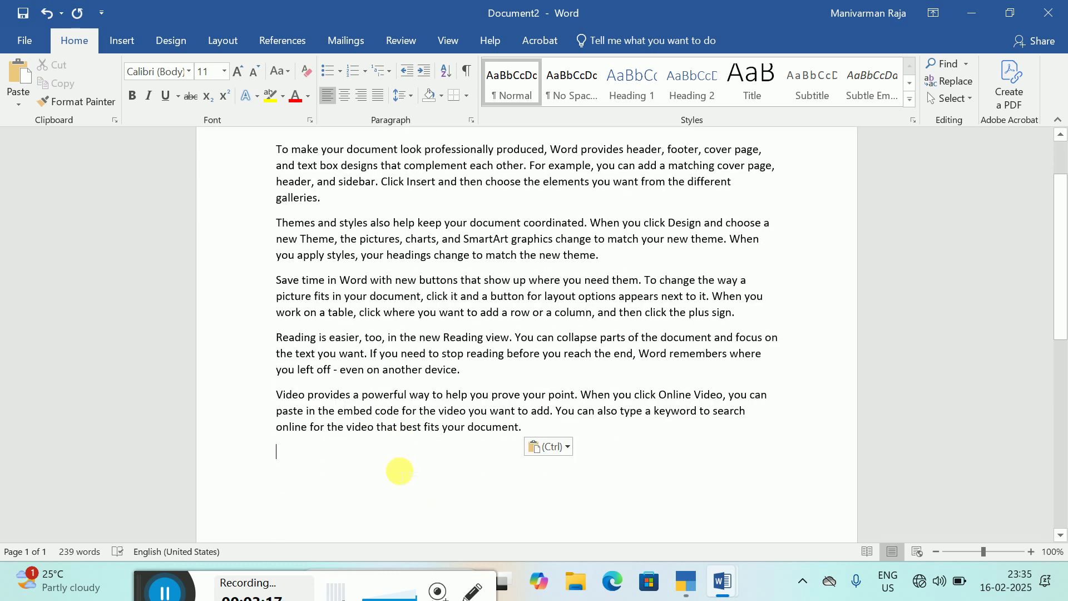
Undo the last paste and cut, and place the cursor after "Click Insert" in the second paragraph
key(ctrl+z)
scroll(400, 473, up, 2)
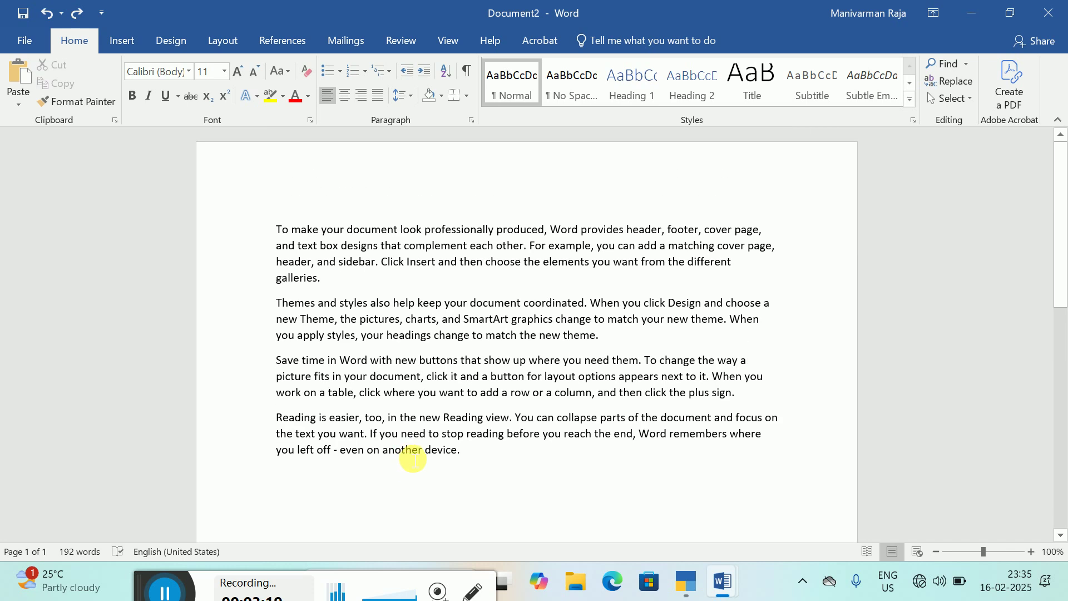
key(ctrl+y)
click(446, 319)
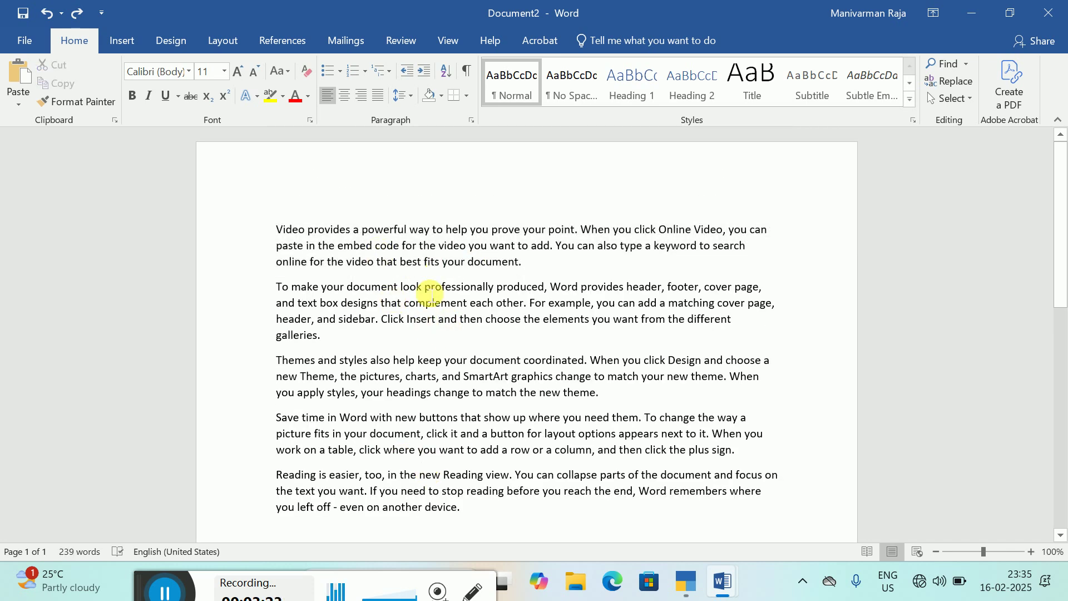
Switch to Document1 to read the notes on copy, cut and text selection shortcuts, and return to Document2
mouse_move(723, 583)
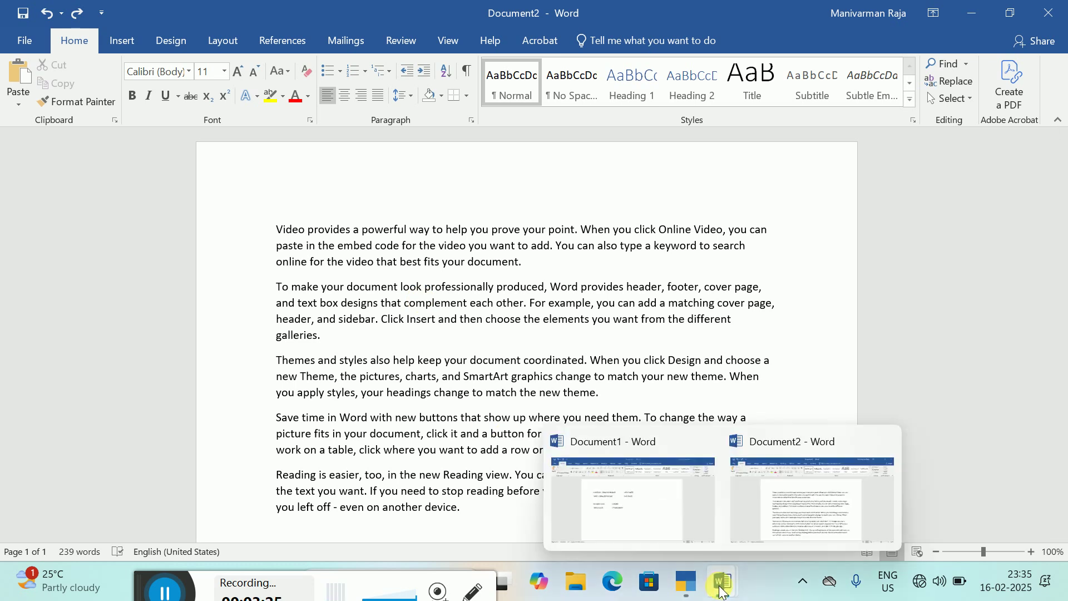
click(670, 531)
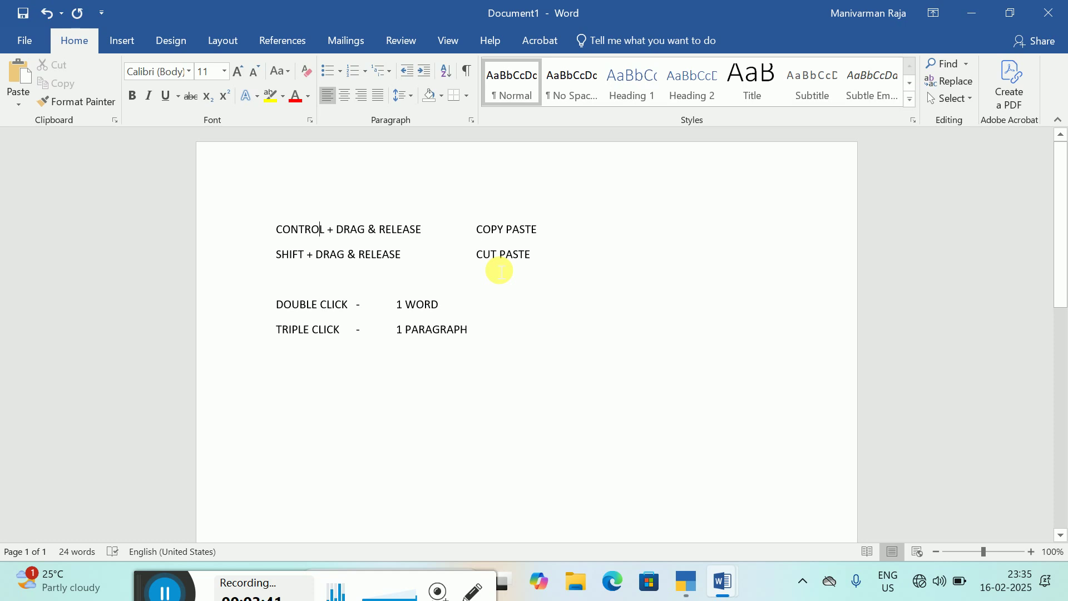
mouse_move(737, 598)
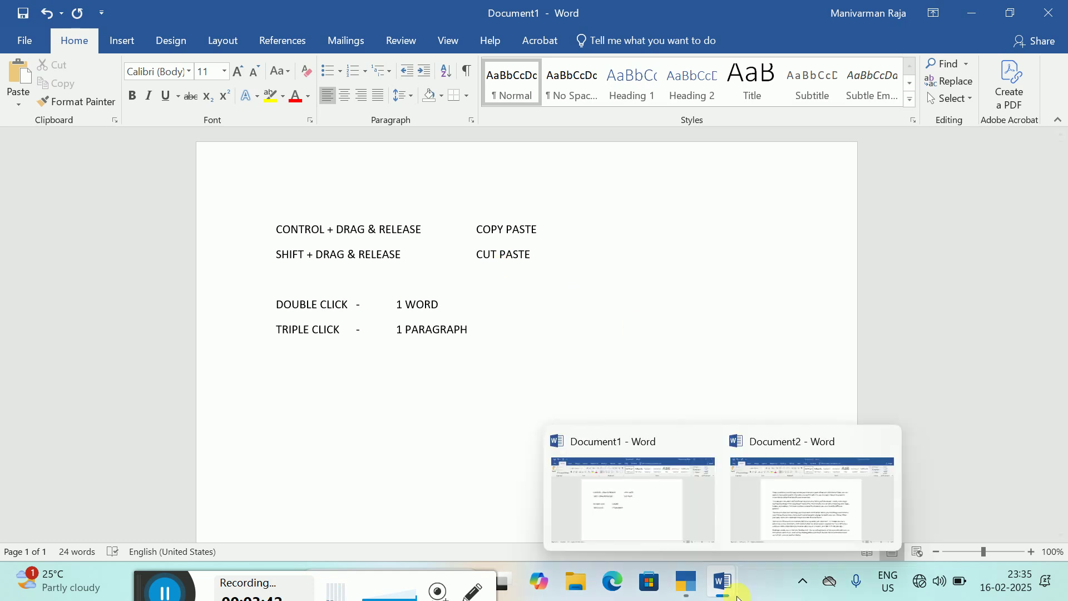
click(789, 513)
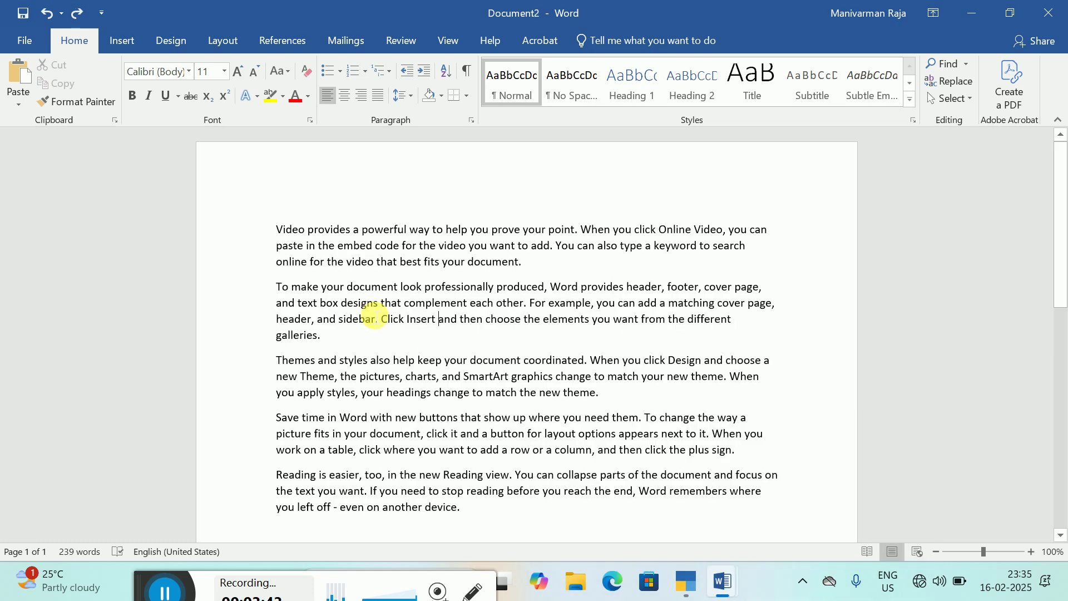
Select the whole first paragraph, place a copy of it directly below the last paragraph without using the clipboard, and compare both
triple_click(336, 249)
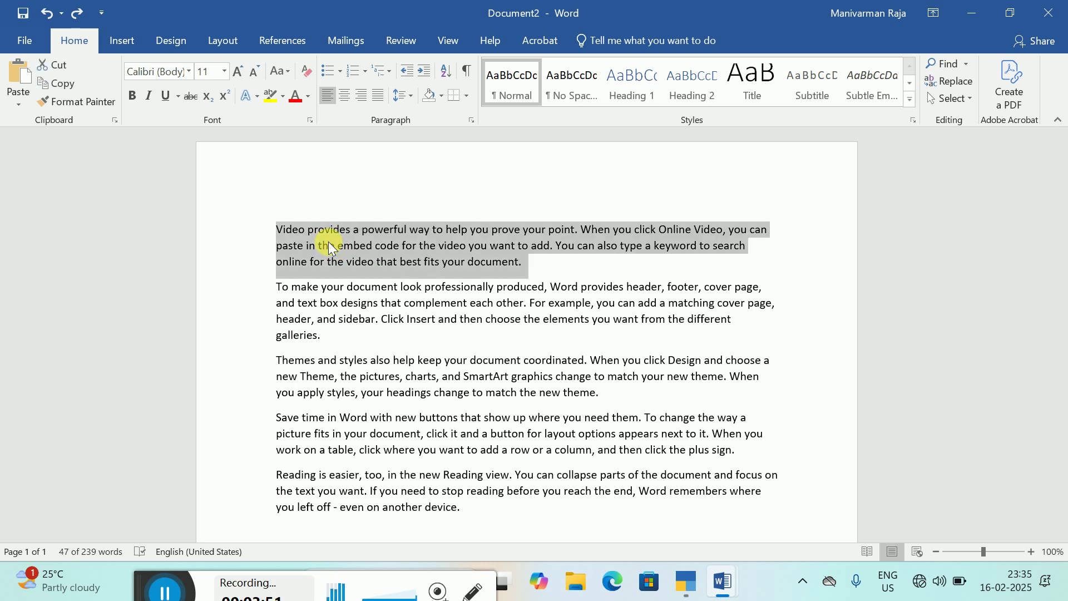
drag(329, 246, 370, 530)
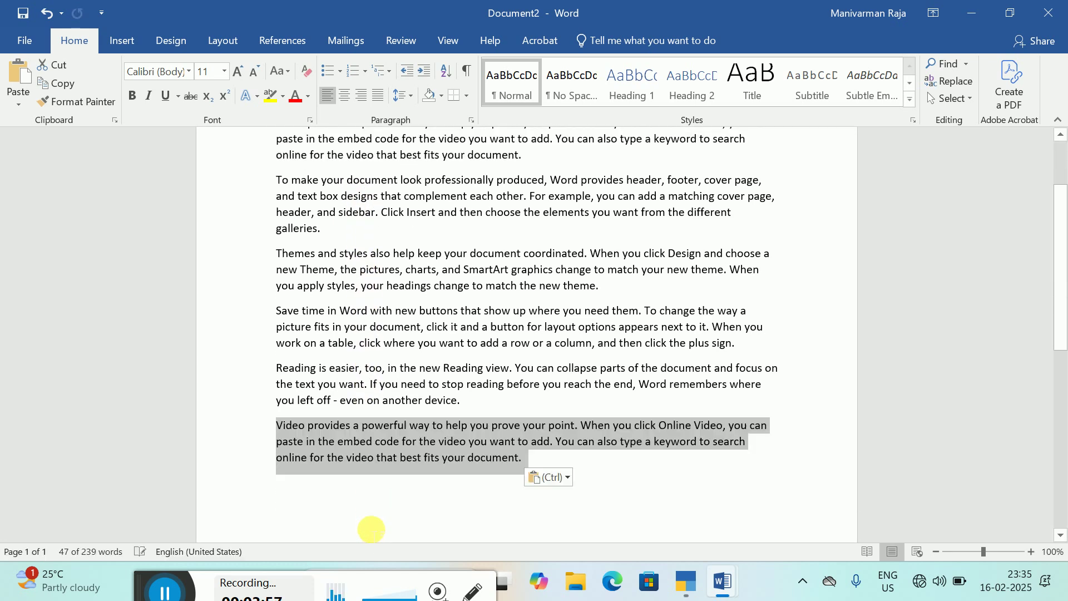
scroll(329, 470, up, 2)
scroll(328, 470, up, 3)
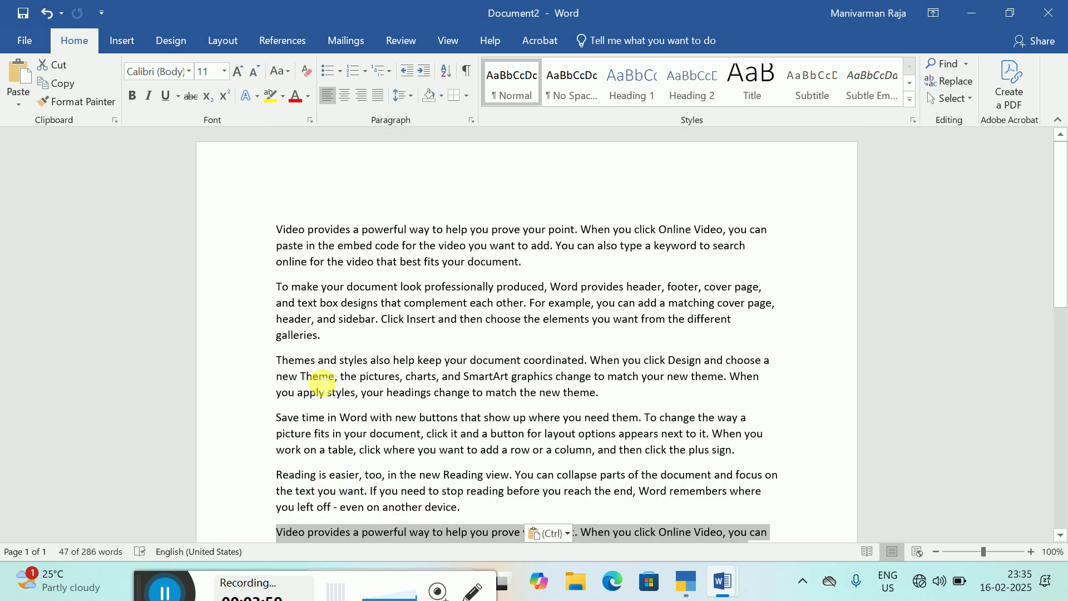
click(301, 234)
scroll(309, 278, down, 3)
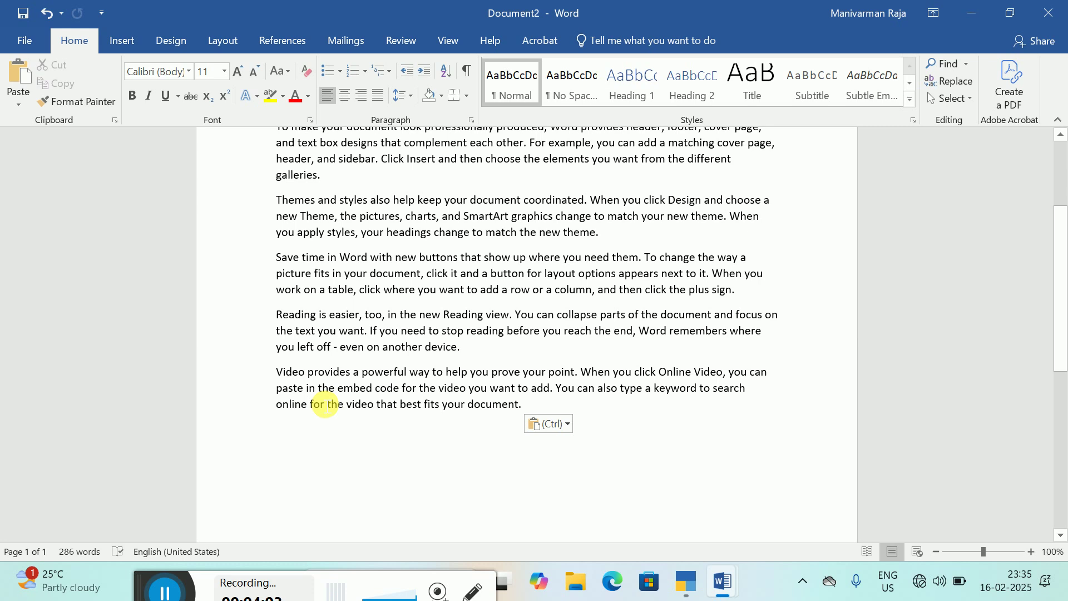
scroll(326, 406, up, 1)
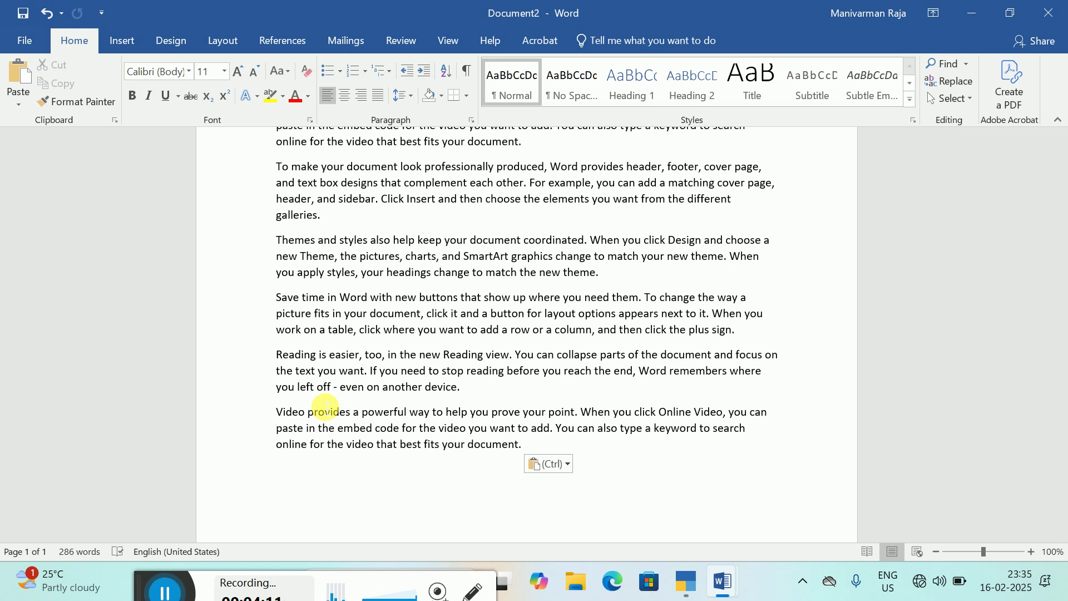
Undo the paragraph copy, and move the original first paragraph directly to the empty line below the last paragraph
key(ctrl+z)
scroll(326, 389, up, 3)
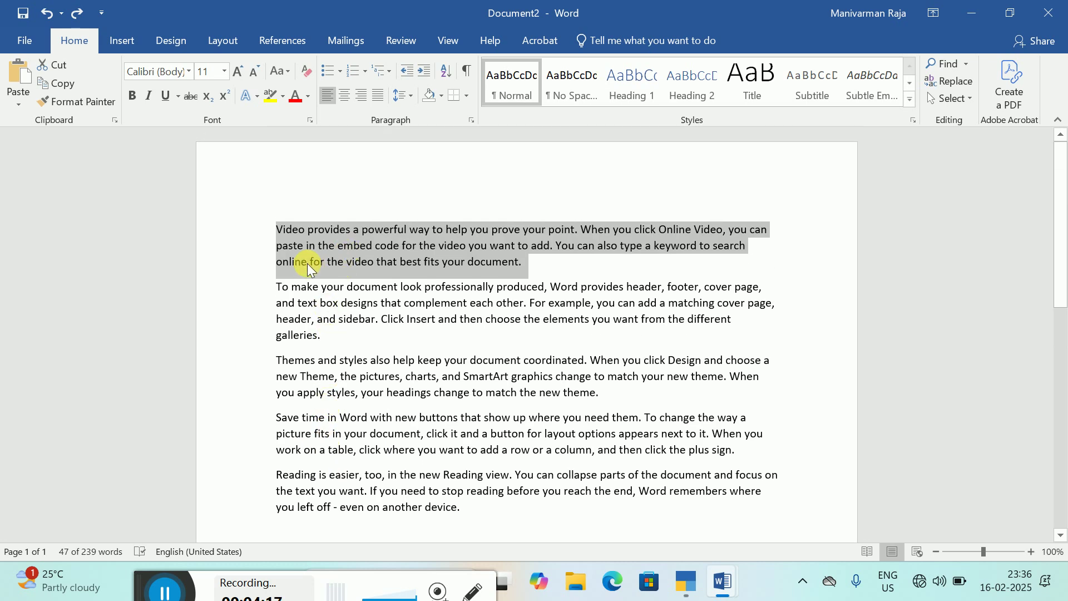
drag(306, 266, 347, 518)
scroll(342, 490, up, 2)
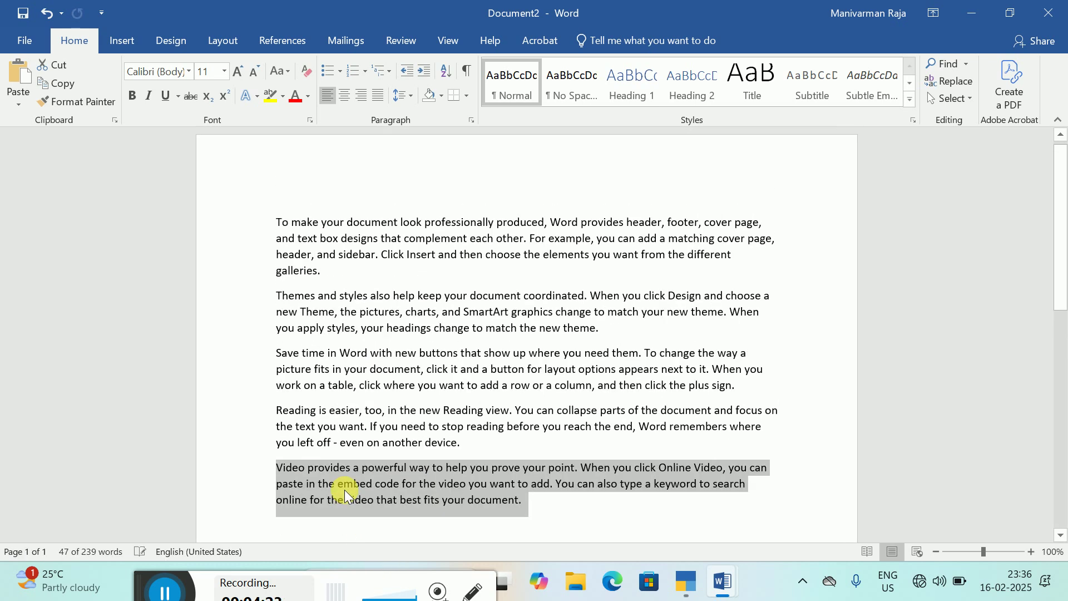
scroll(330, 432, down, 2)
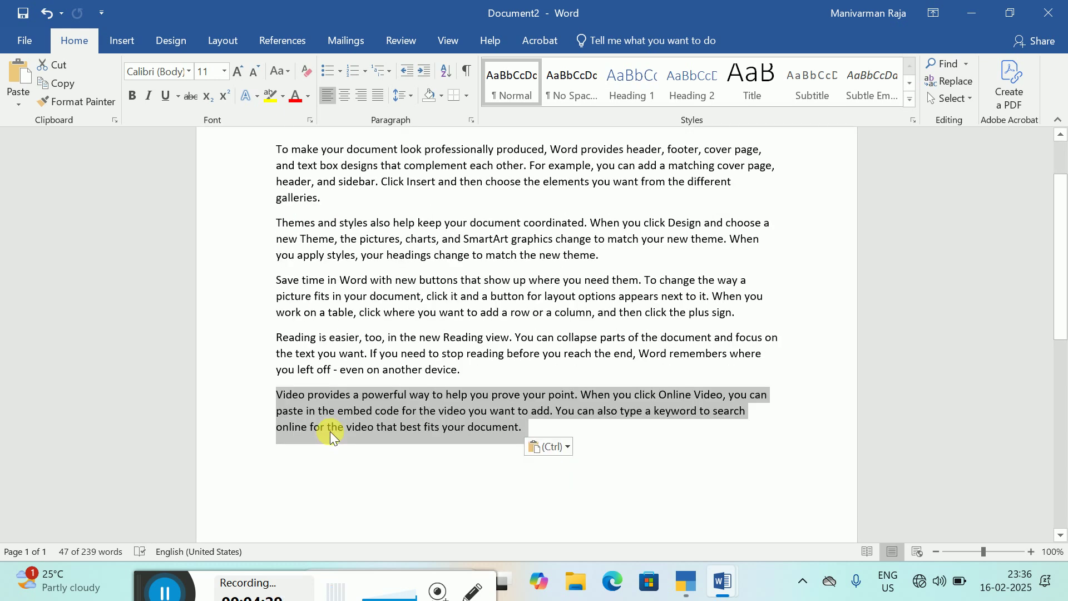
Undo the paragraph move, and copy the first paragraph directly to the end of the third paragraph, after "the new theme."
key(ctrl+z)
scroll(337, 439, up, 2)
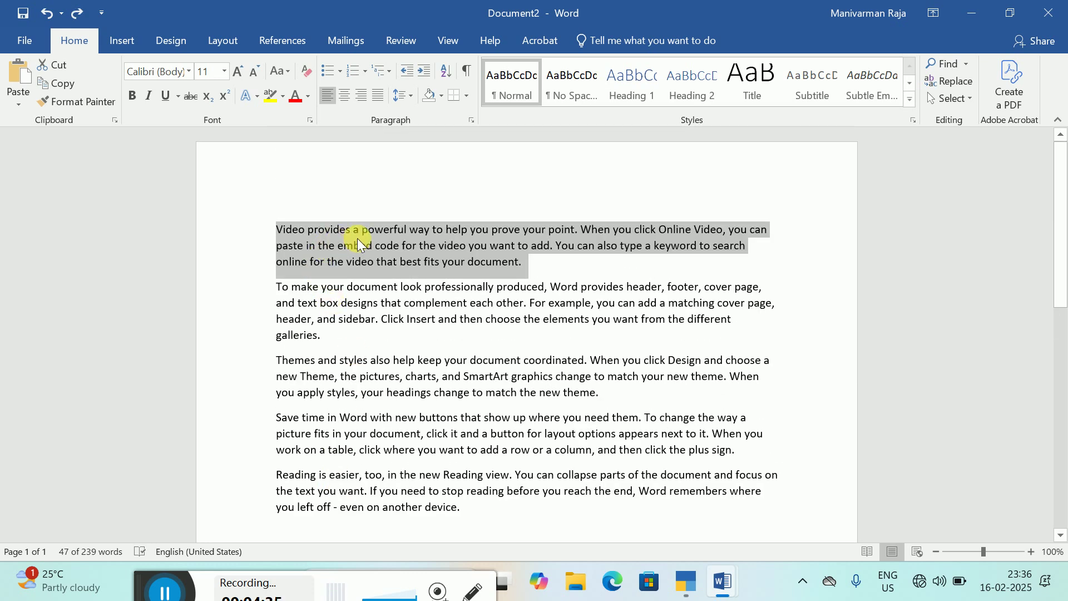
drag(358, 238, 606, 399)
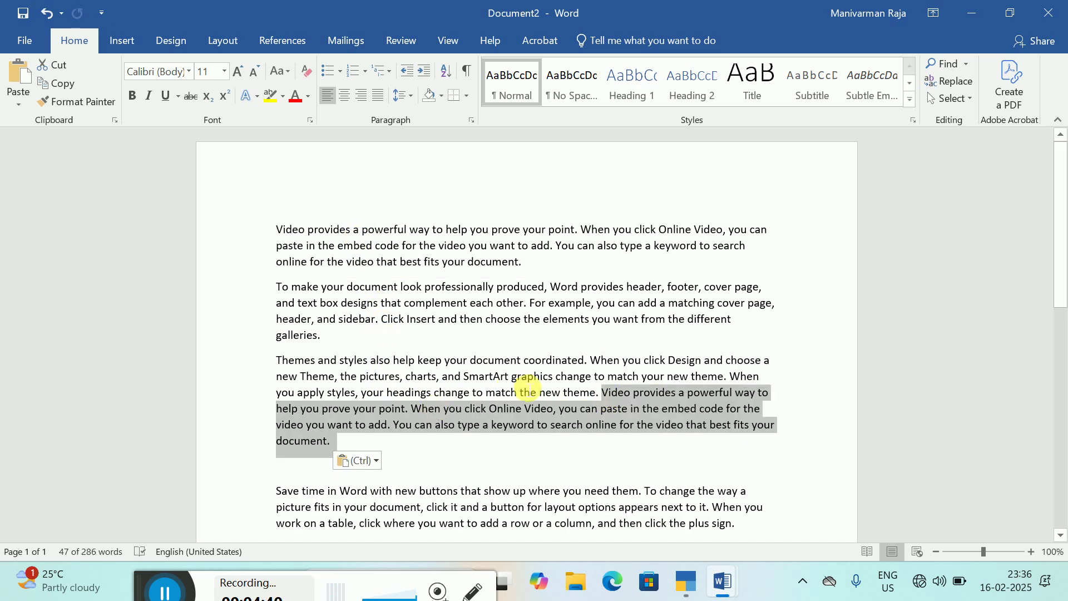
drag(278, 233, 399, 263)
click(611, 411)
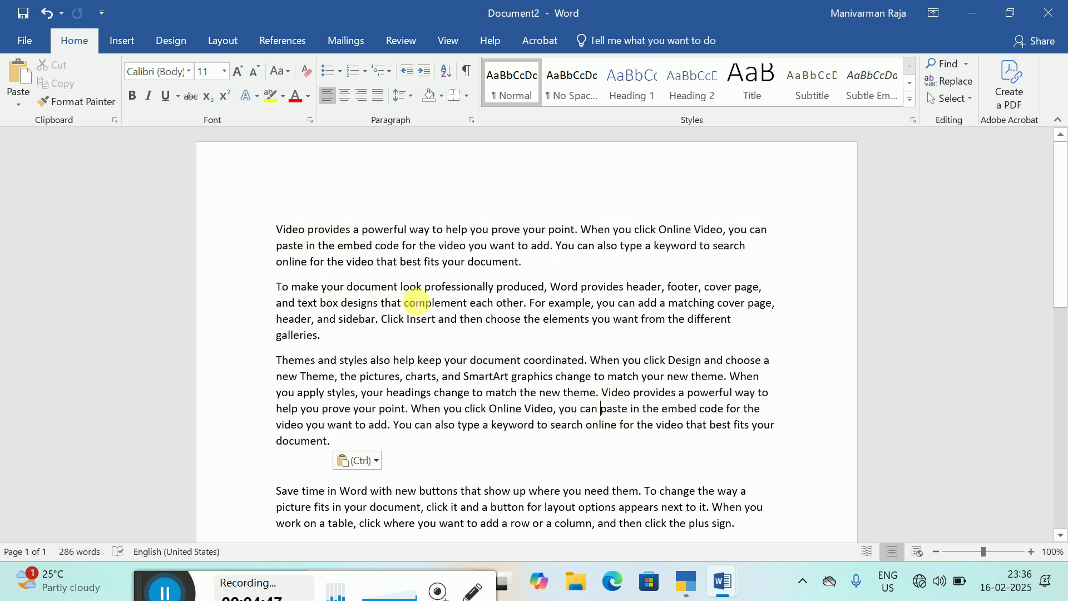
Undo the last copy, and move the first paragraph directly to the end of the paragraph that begins "Themes and styles"
key(ctrl+z)
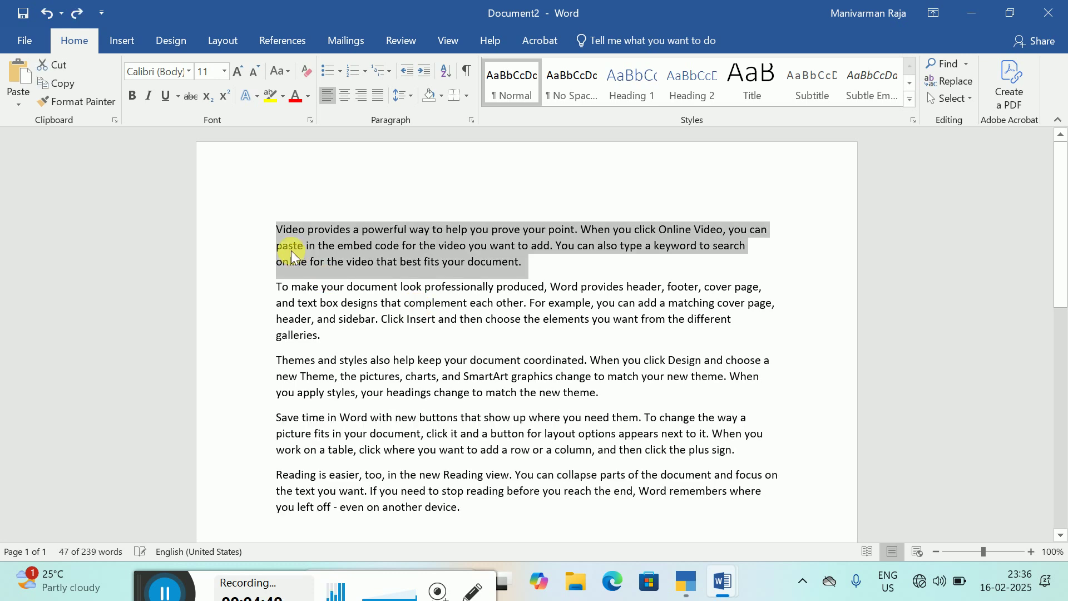
drag(296, 243, 613, 396)
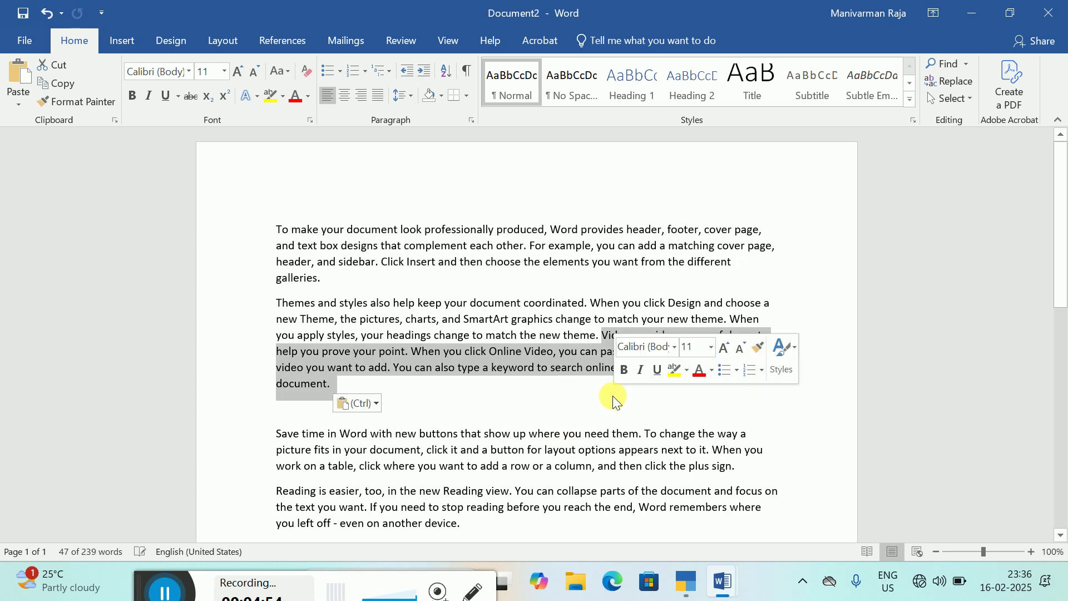
click(289, 223)
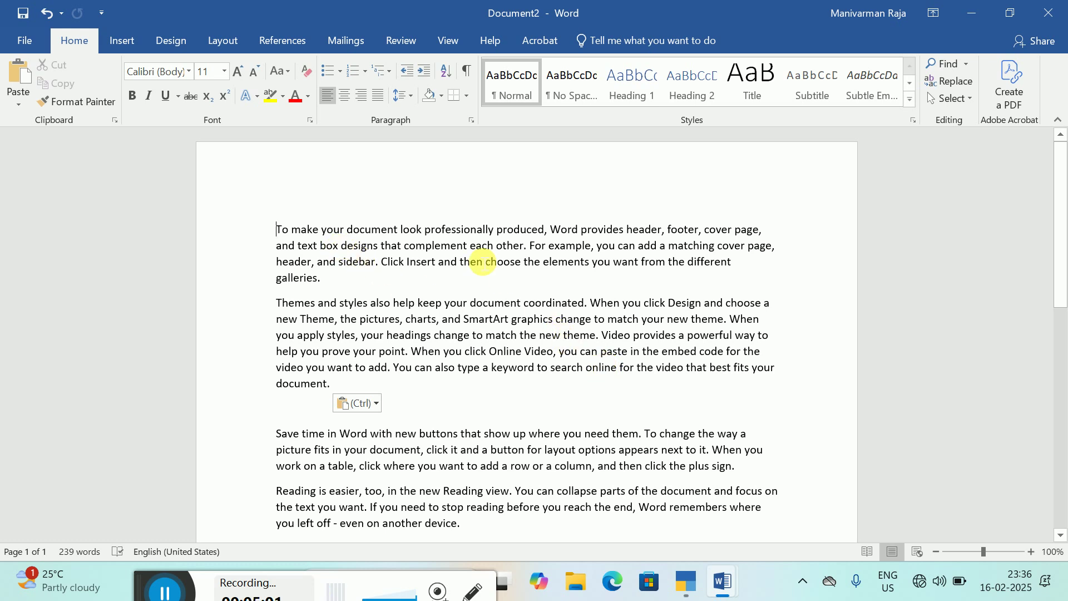
Switch to Document1 and select the copy-paste and cut-paste shortcut lines together with the blank line below them
mouse_move(719, 592)
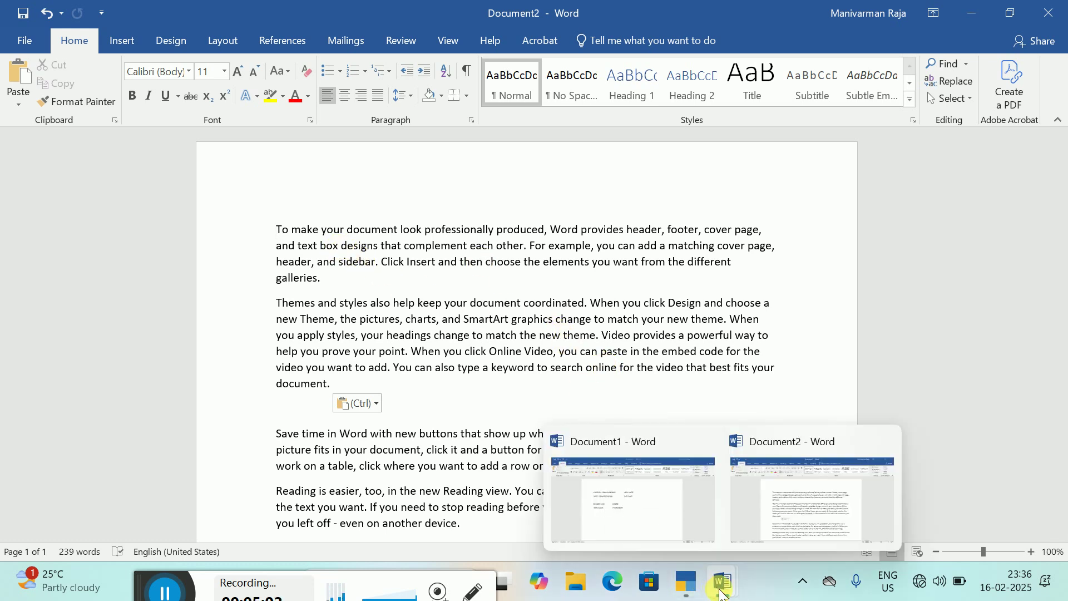
click(675, 518)
drag(285, 239, 529, 277)
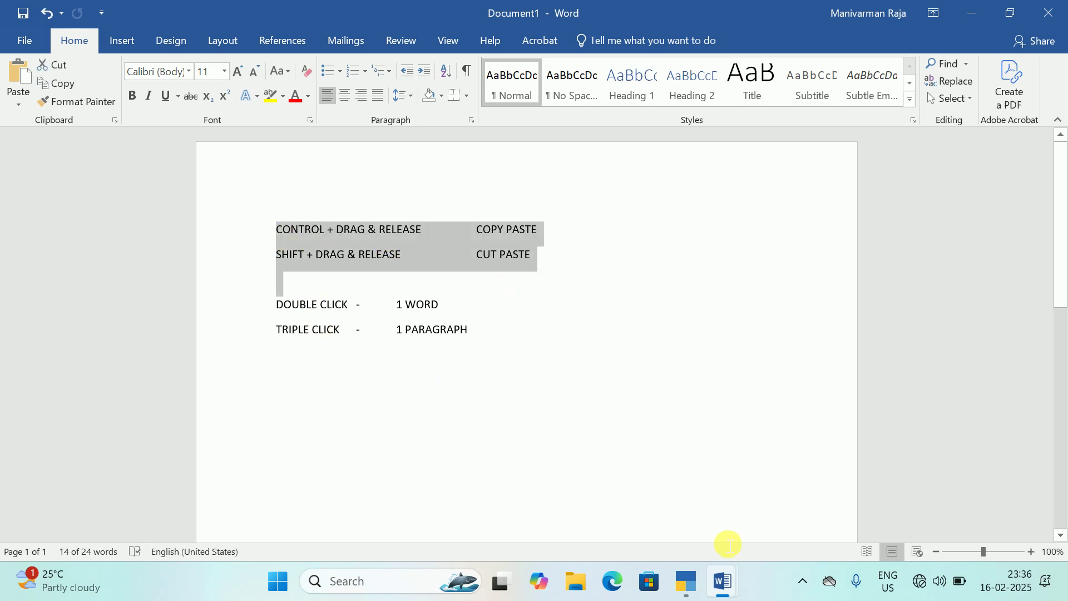
Minimize both open Word document windows to show the desktop
mouse_move(716, 587)
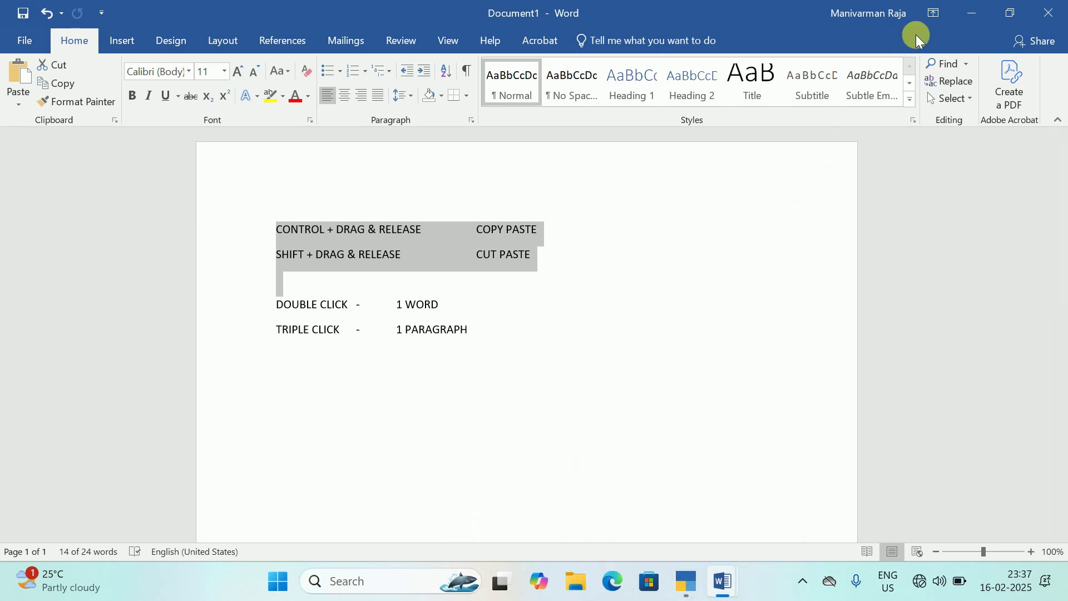
click(973, 4)
click(973, 4)
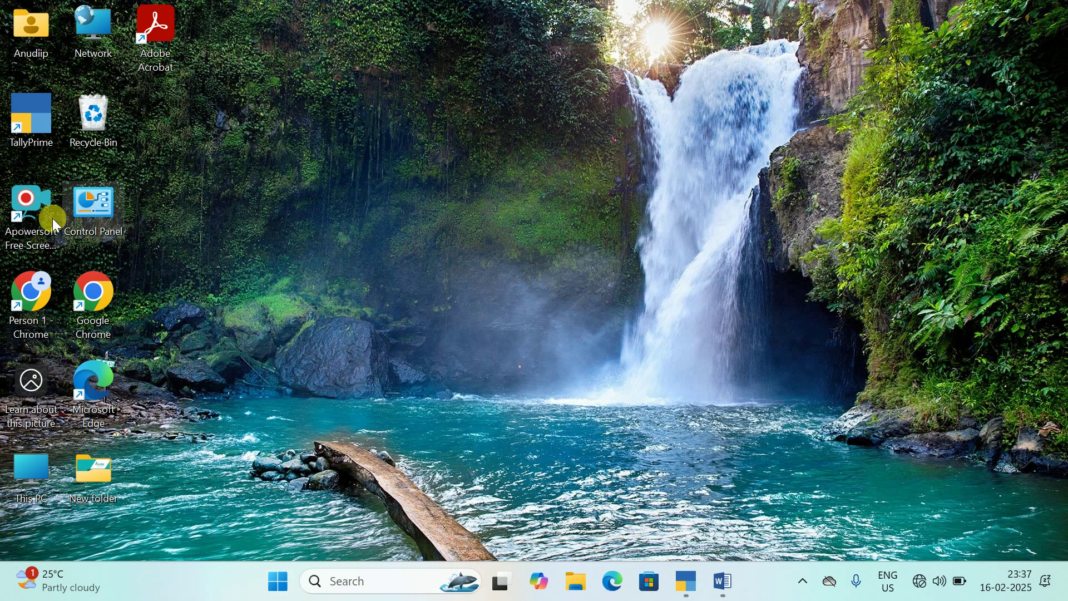
click(50, 219)
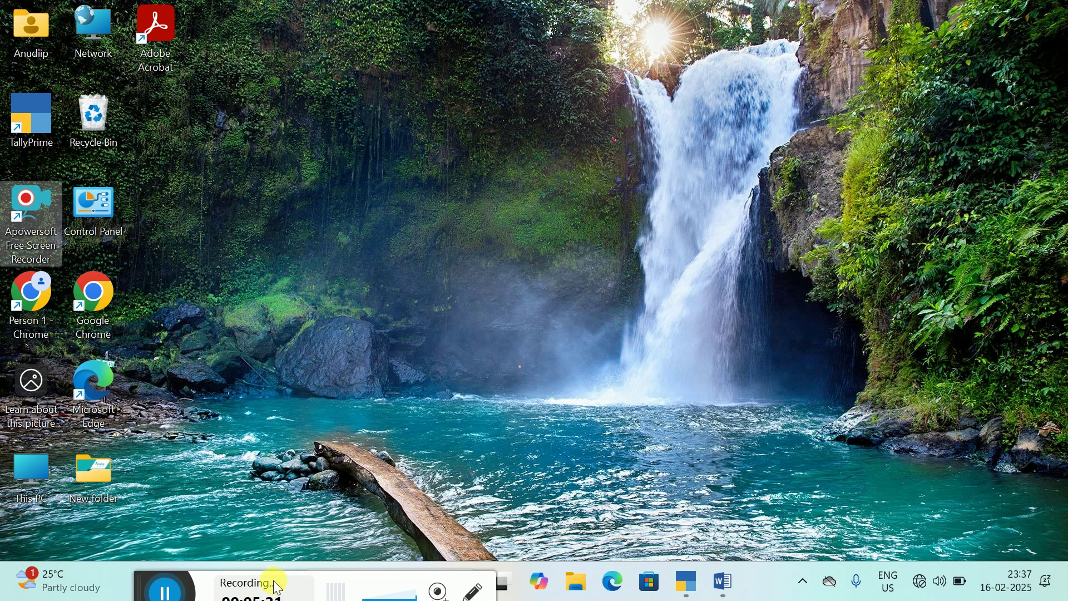
click(409, 377)
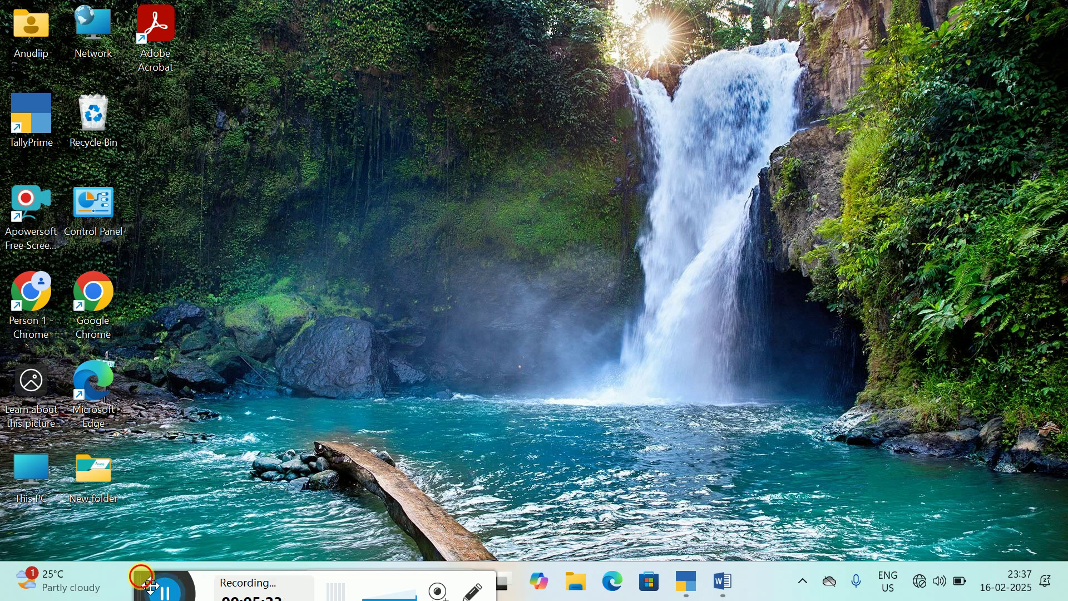